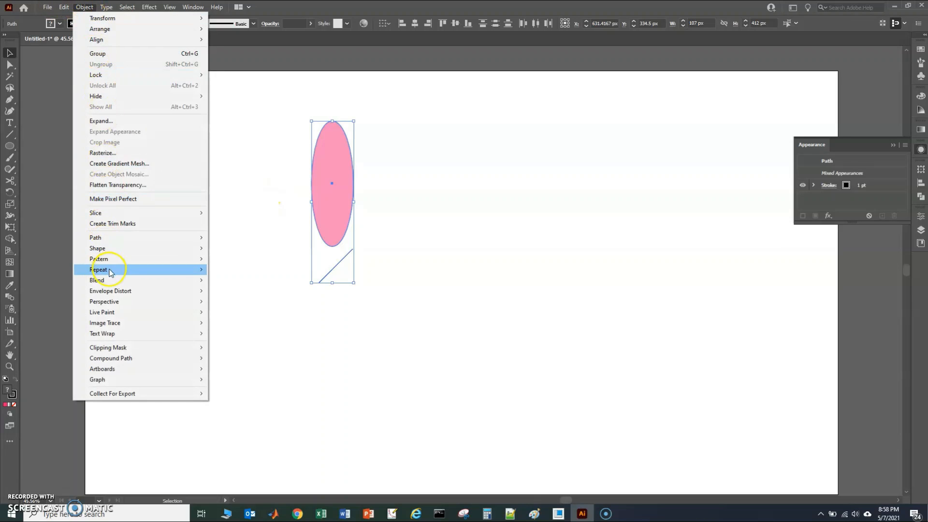
Step: Radial-repeat the pink ellipse to 32 instances and pull the radius inward into a tight petal ring
click(223, 270)
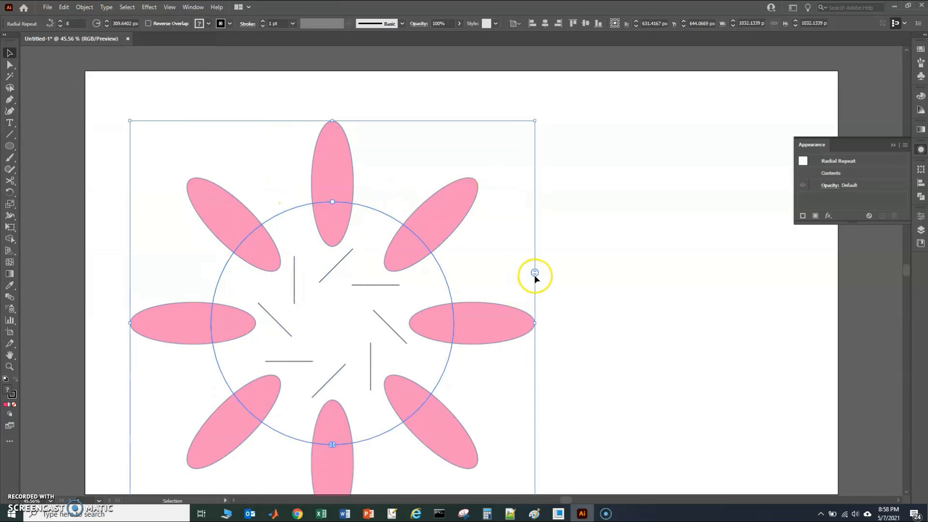
drag(534, 272, 505, 170)
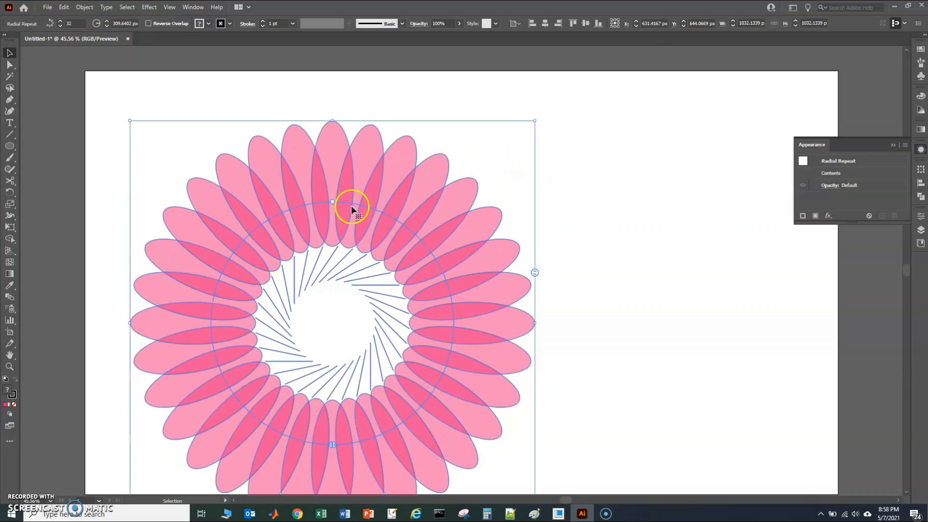
drag(331, 197, 331, 252)
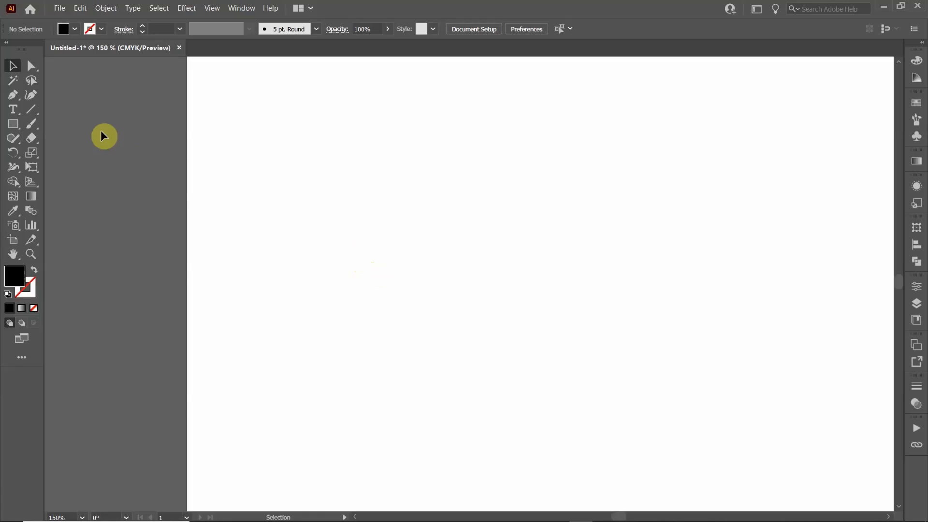
Step: Draw an area text frame and enter Pos, Team Name, N, Pts separated by tabs
click(12, 112)
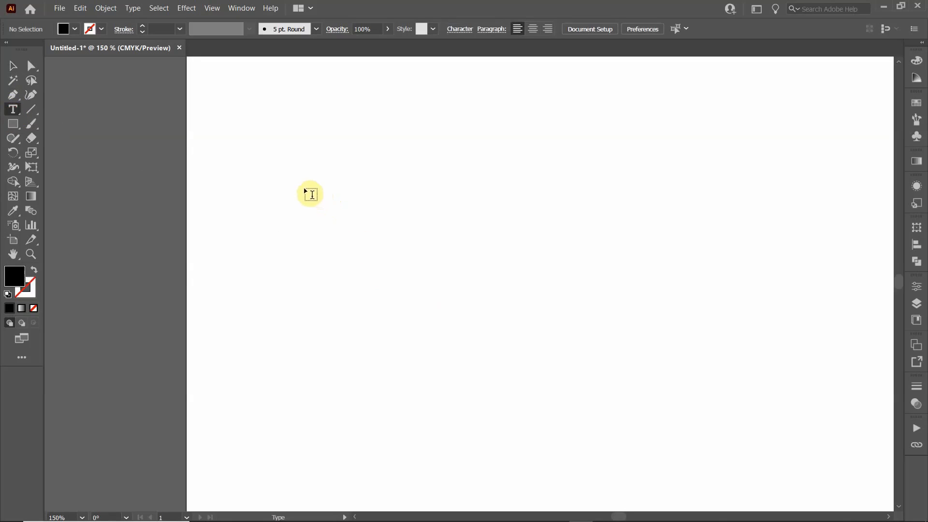
drag(304, 190, 609, 216)
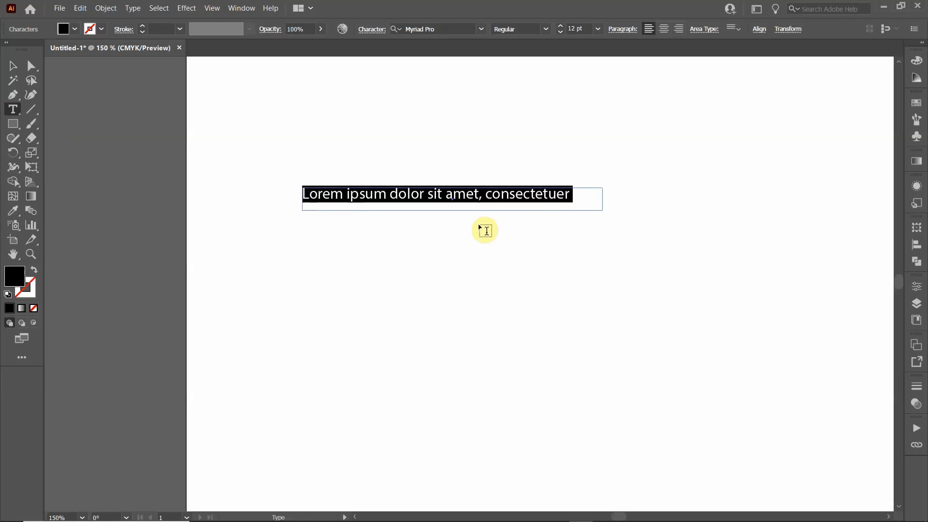
text(Pos)
key(Tab)
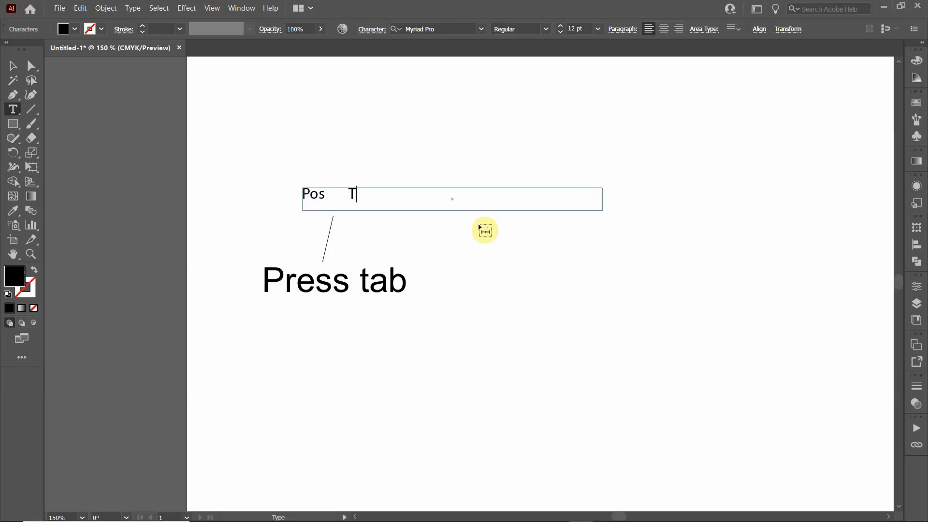
text(Team Name)
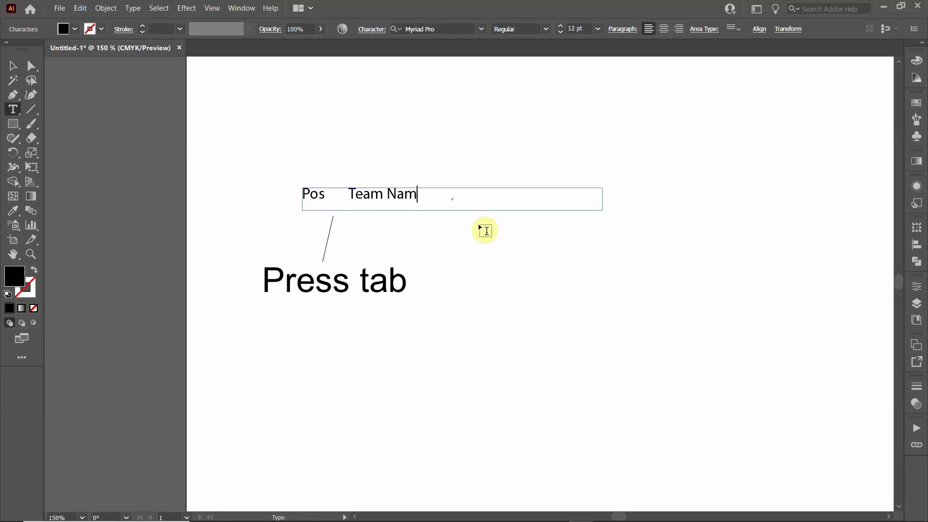
key(Tab)
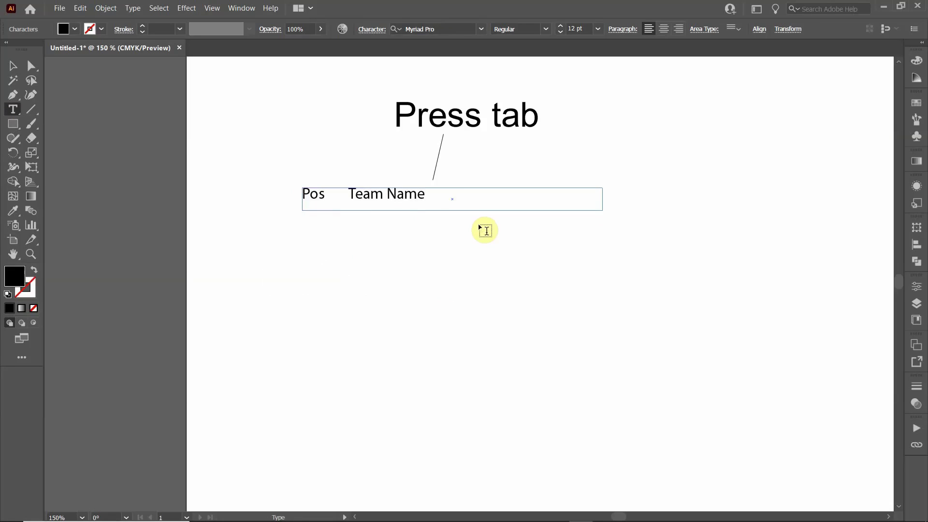
text(N)
key(Tab)
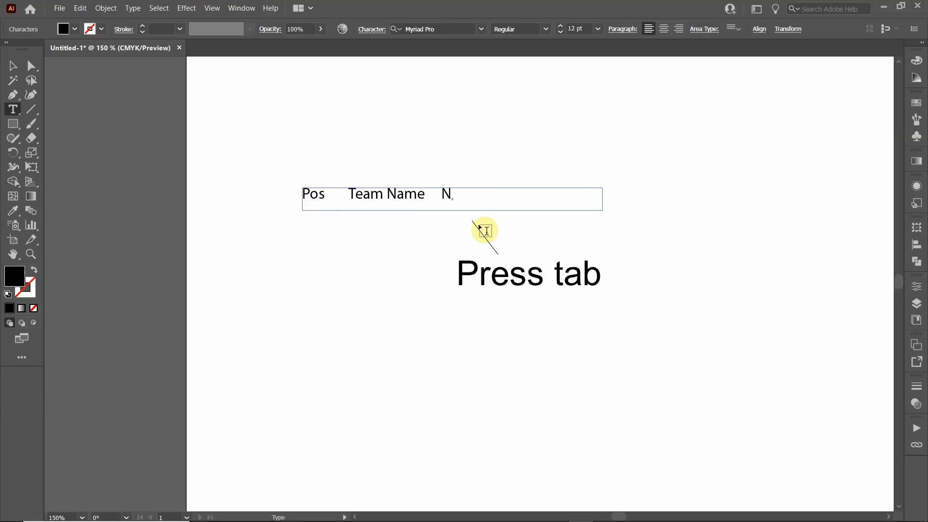
text(Pts)
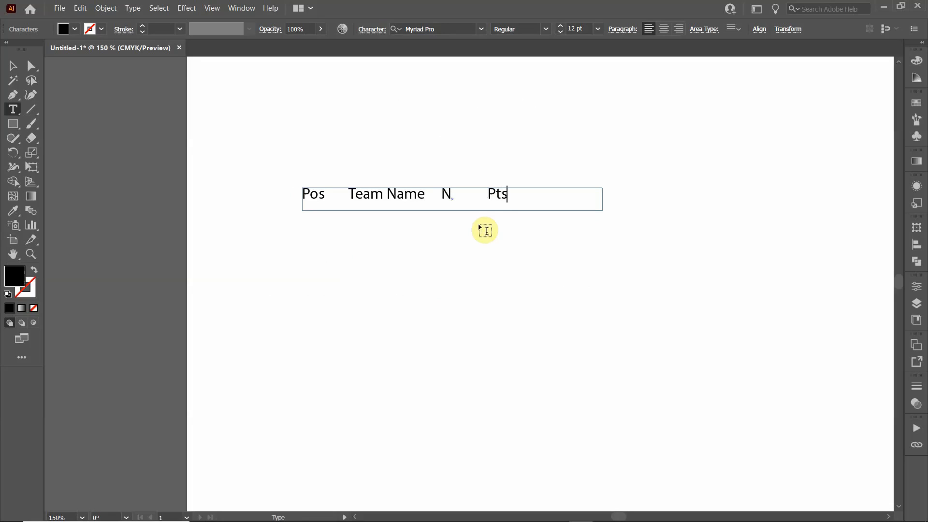
click(13, 66)
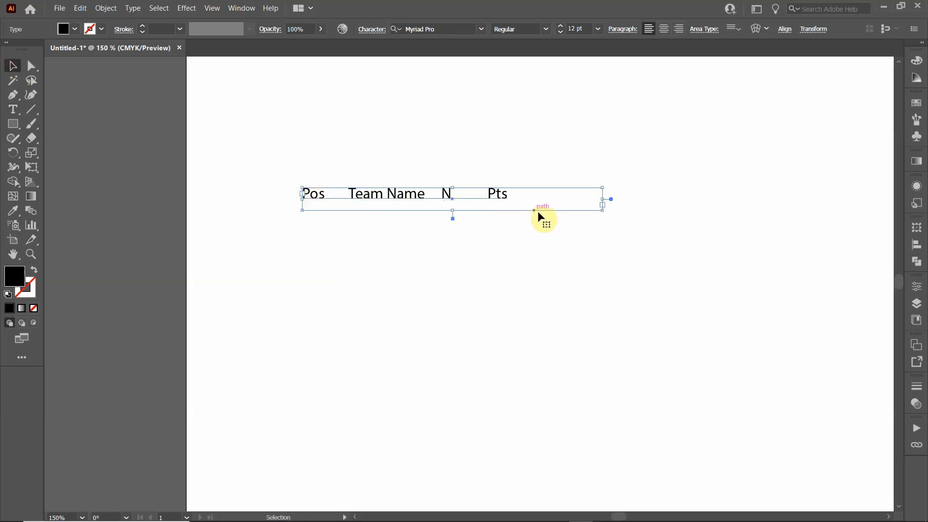
Step: Narrow the header frame from its right handle and show the Tabs panel via Window > Type
drag(602, 199, 530, 199)
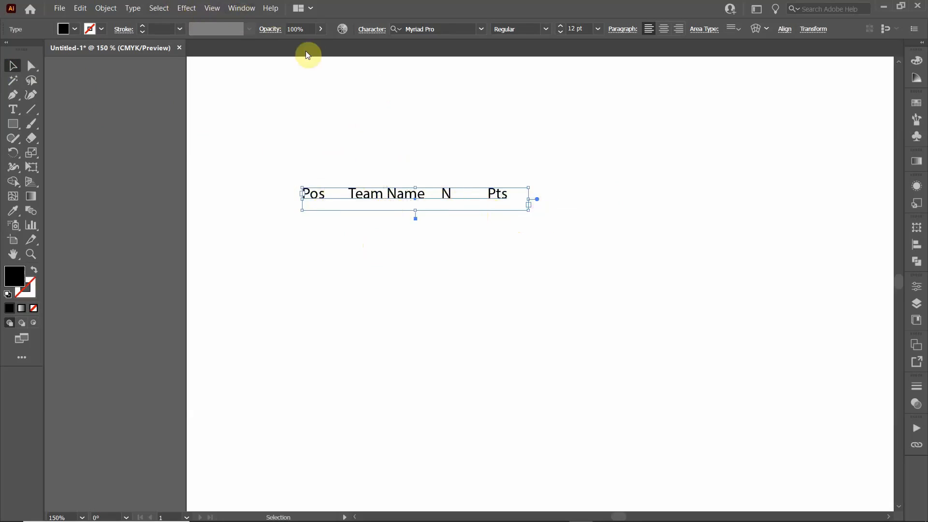
click(242, 8)
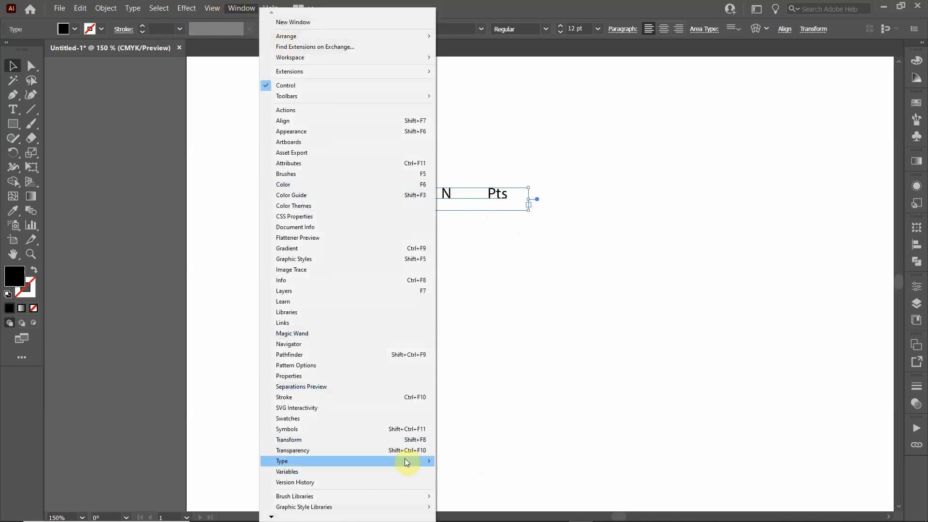
click(456, 460)
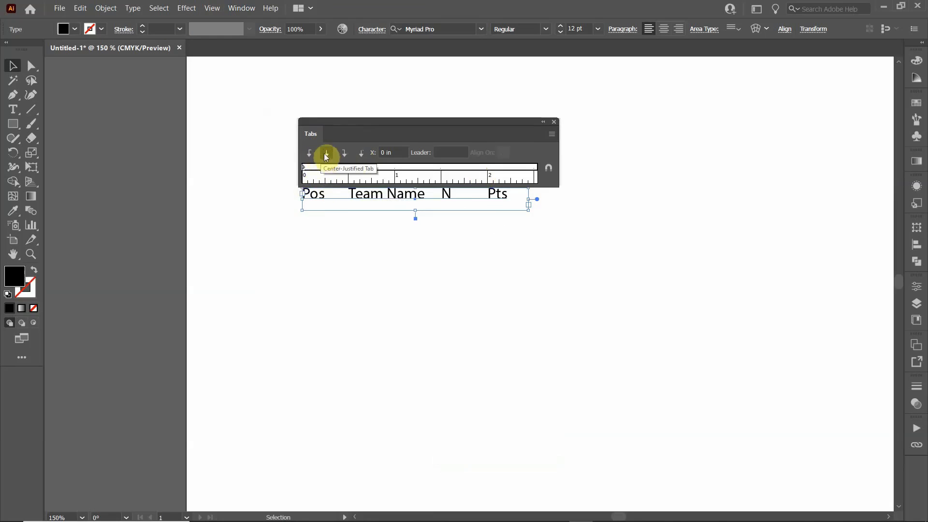
Step: Add centre-justified tab stops at about 0.88, 1.57 and 2.10 in for Team Name, N and Pts
click(372, 178)
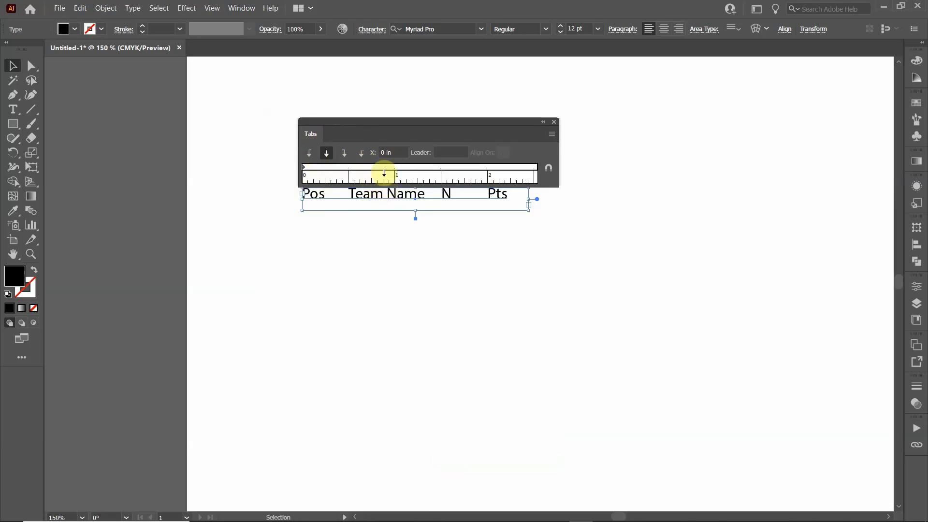
click(382, 168)
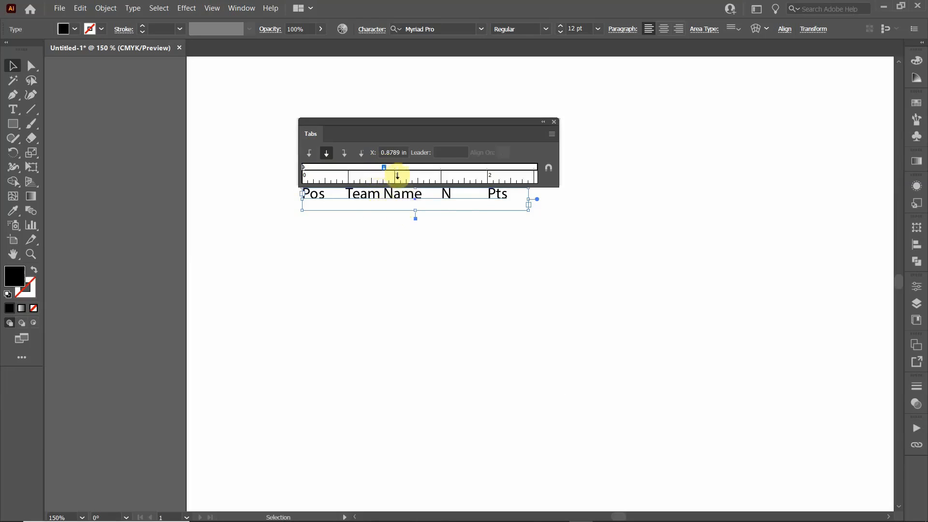
click(447, 168)
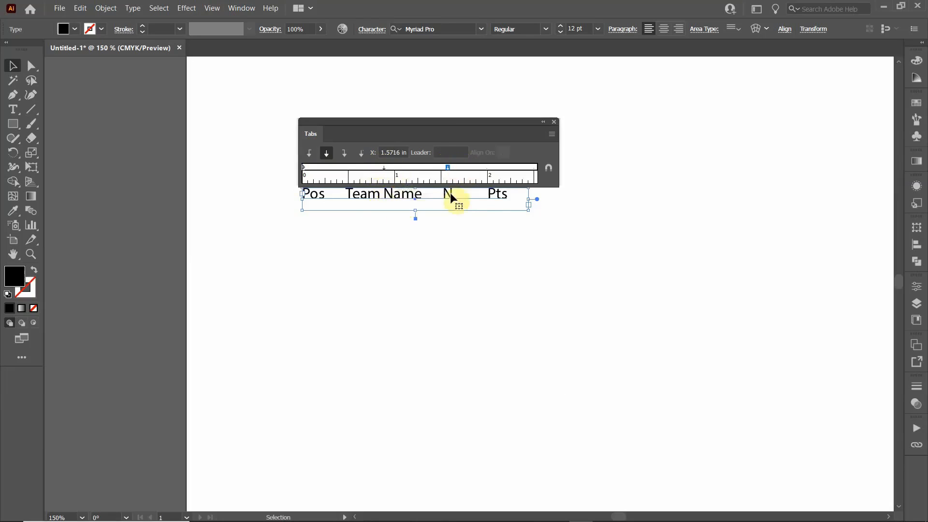
click(495, 168)
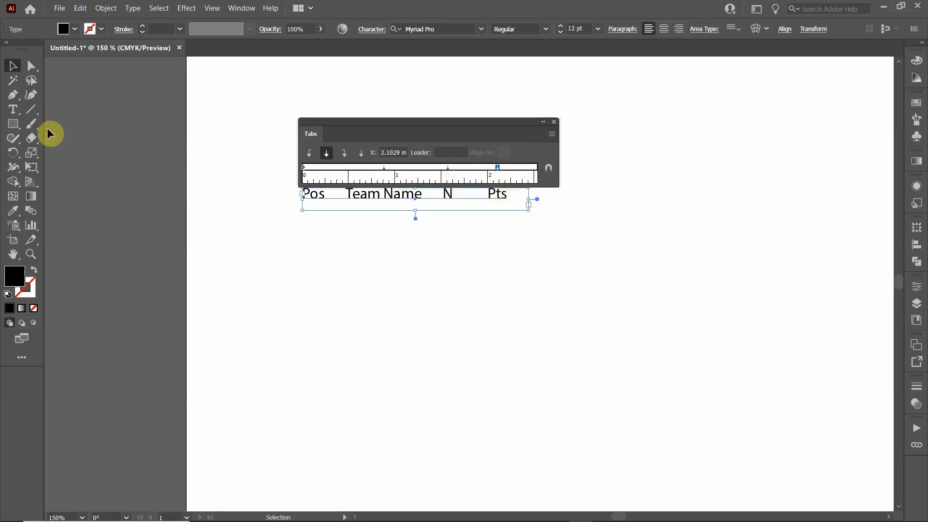
click(212, 129)
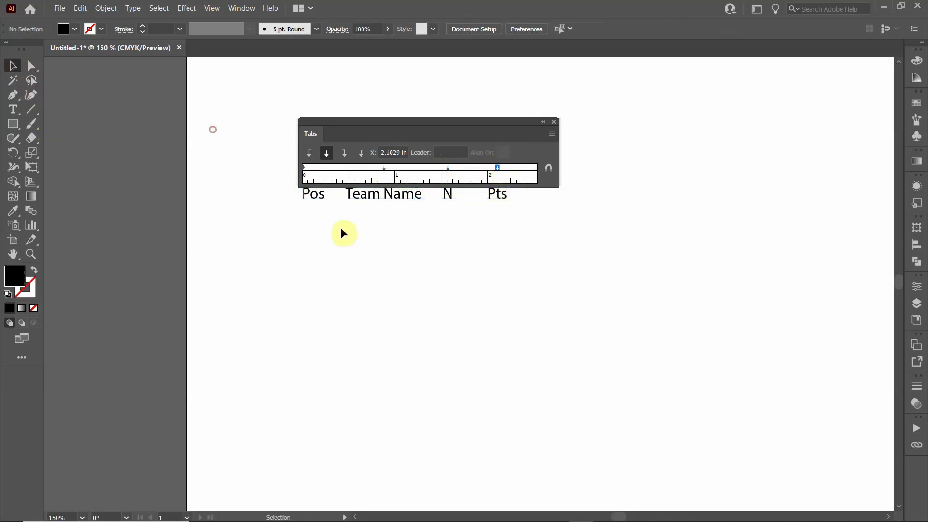
click(381, 197)
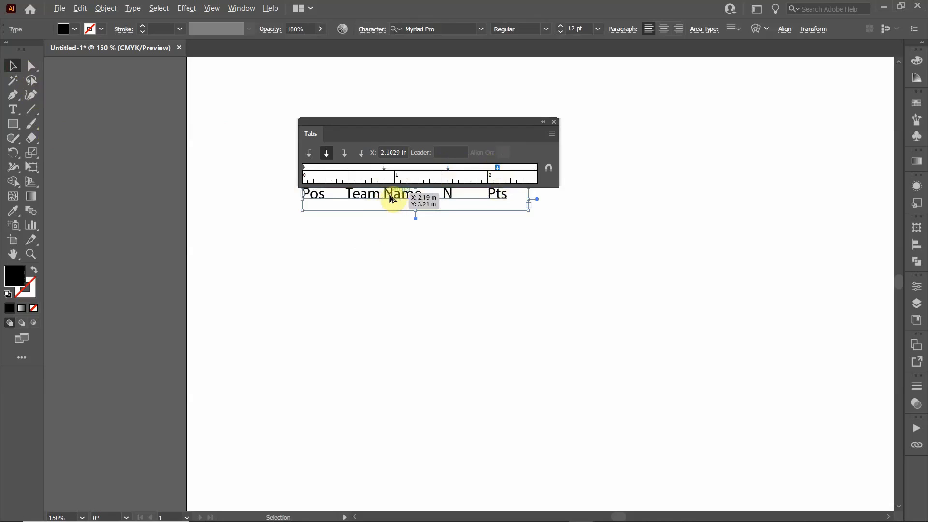
Step: Alt-drag the header row downward to make four evenly spaced duplicate rows
drag(392, 198, 391, 214)
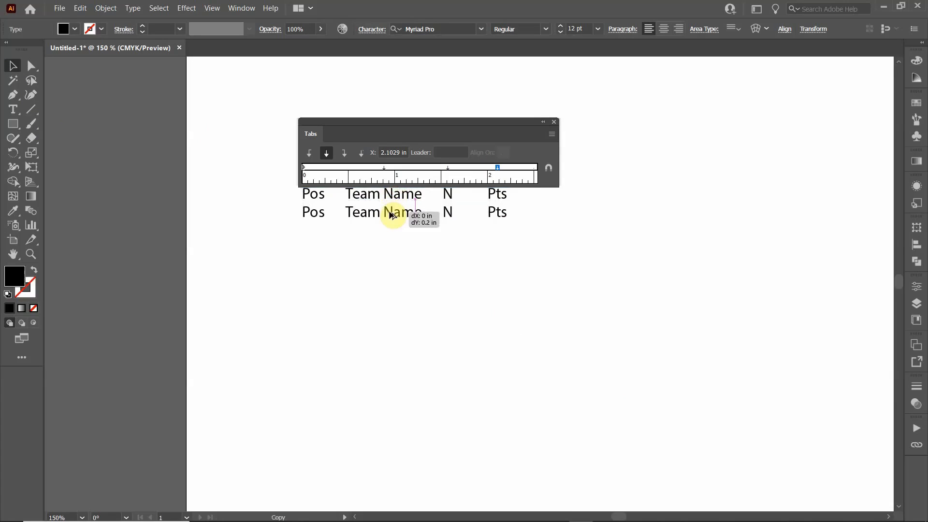
drag(391, 211, 392, 269)
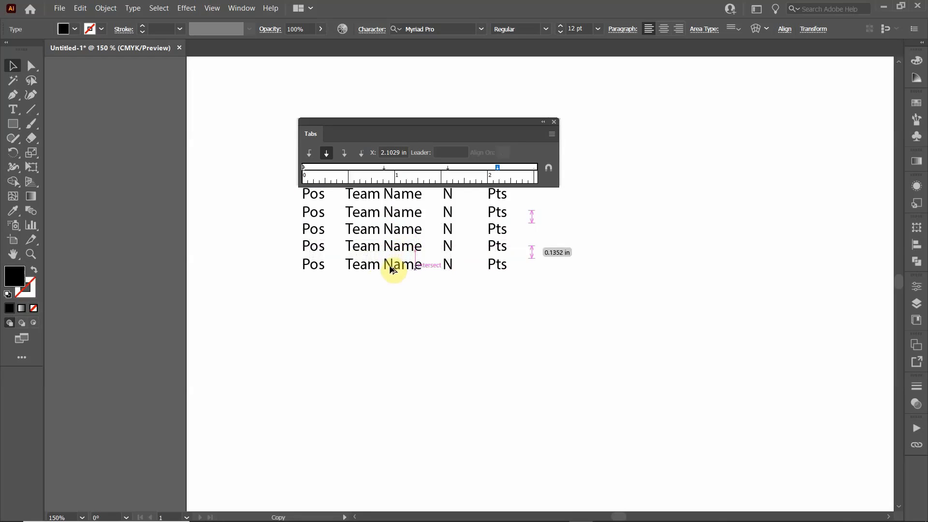
drag(392, 269, 392, 270)
click(630, 319)
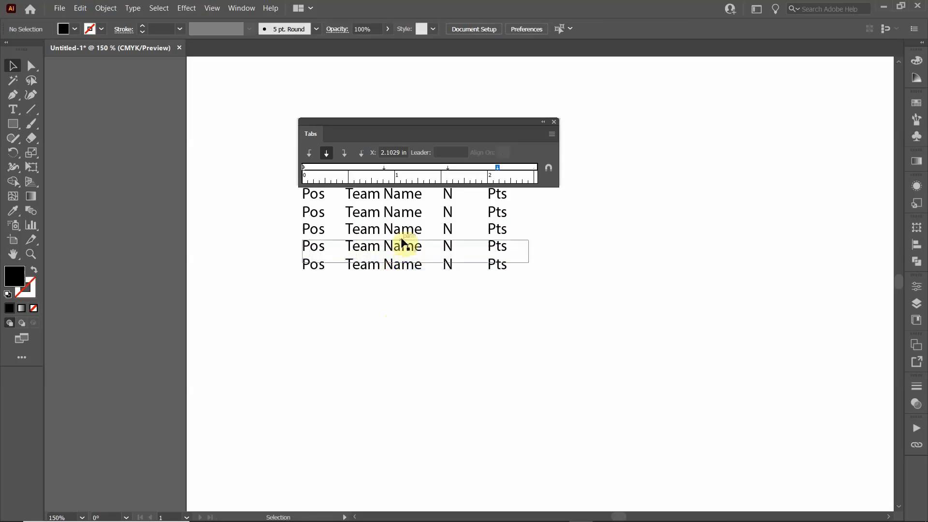
Step: Rewrite the second row to read 1. Cats 20 50
double_click(323, 213)
key(BackSpace)
key(BackSpace)
key(BackSpace)
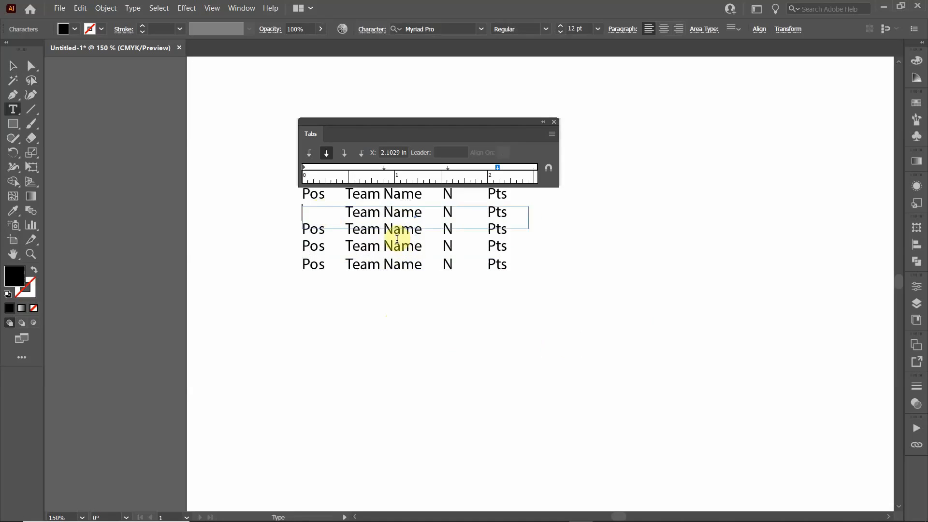
text(1.)
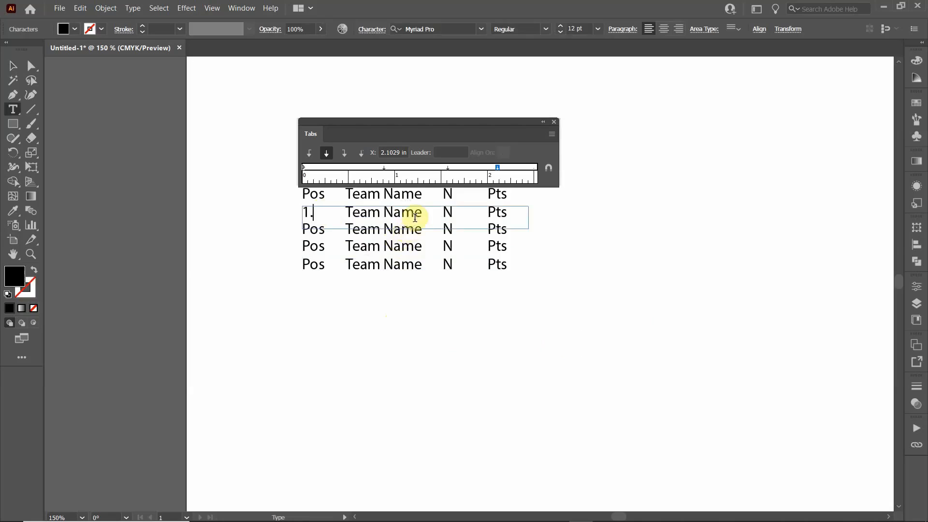
click(421, 214)
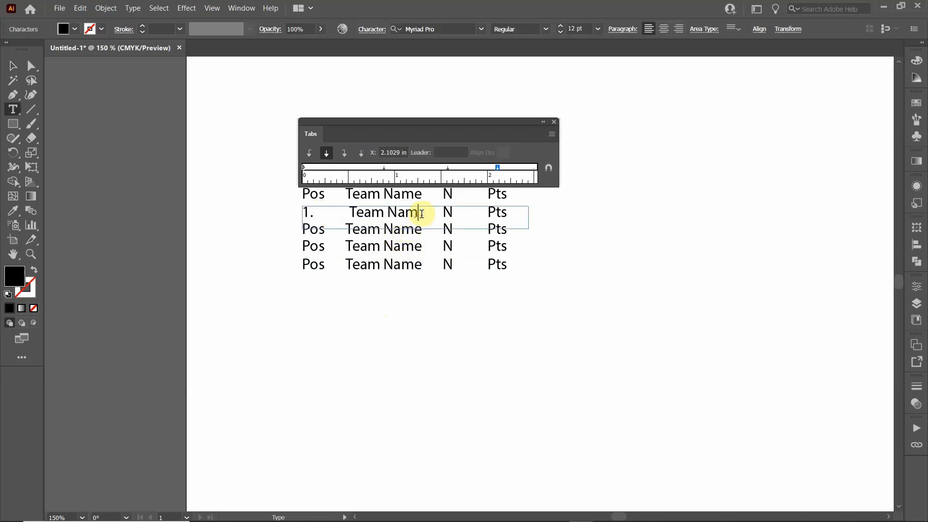
key(BackSpace)
key(BackSpace)
key(BackSpace)
key(BackSpace)
key(BackSpace)
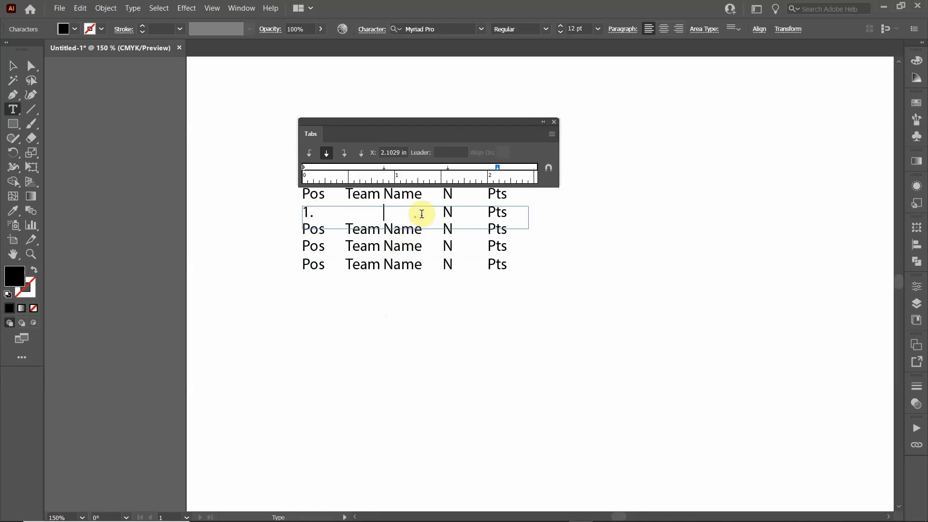
text(Cats)
click(451, 212)
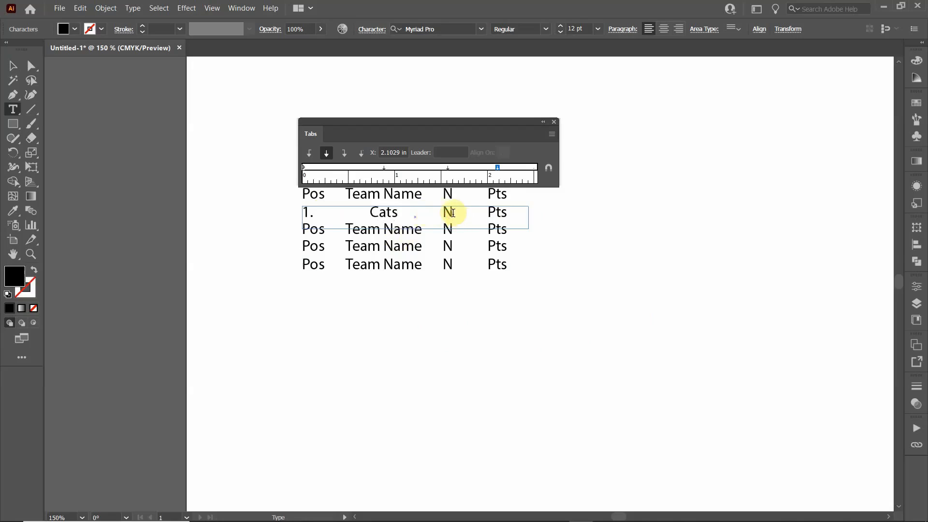
key(BackSpace)
text(20)
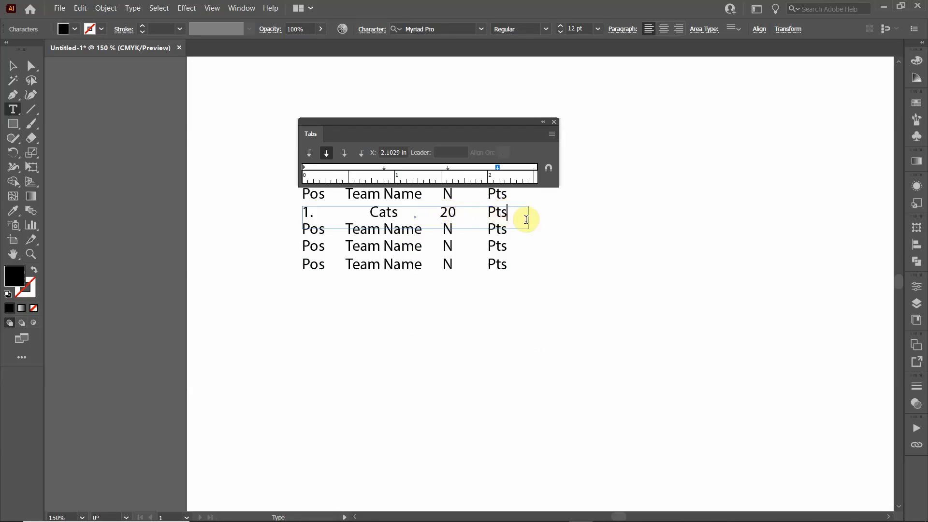
key(BackSpace)
key(BackSpace)
key(BackSpace)
text(50)
Step: Rewrite the third row's start to 2. Dogs and leave text editing
click(317, 229)
key(BackSpace)
key(BackSpace)
key(BackSpace)
text(2.)
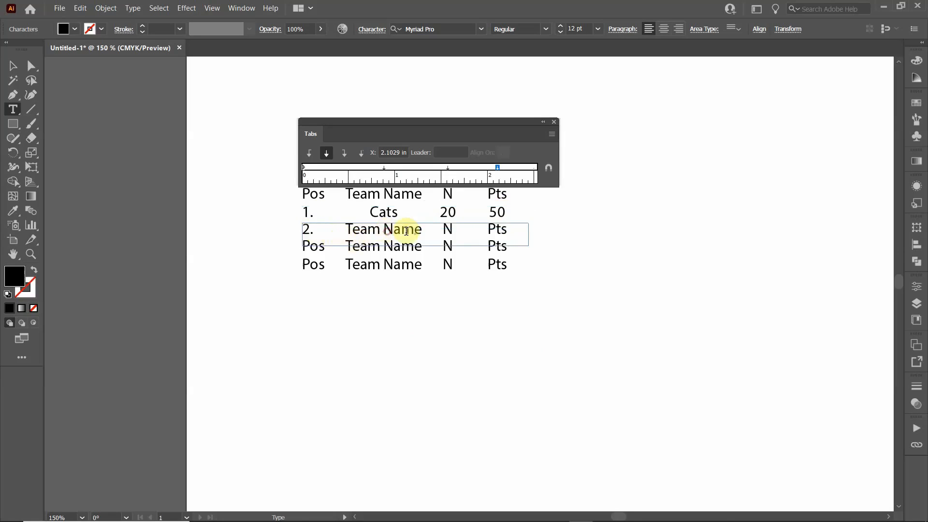
click(394, 229)
key(BackSpace)
key(BackSpace)
key(BackSpace)
key(BackSpace)
key(BackSpace)
key(BackSpace)
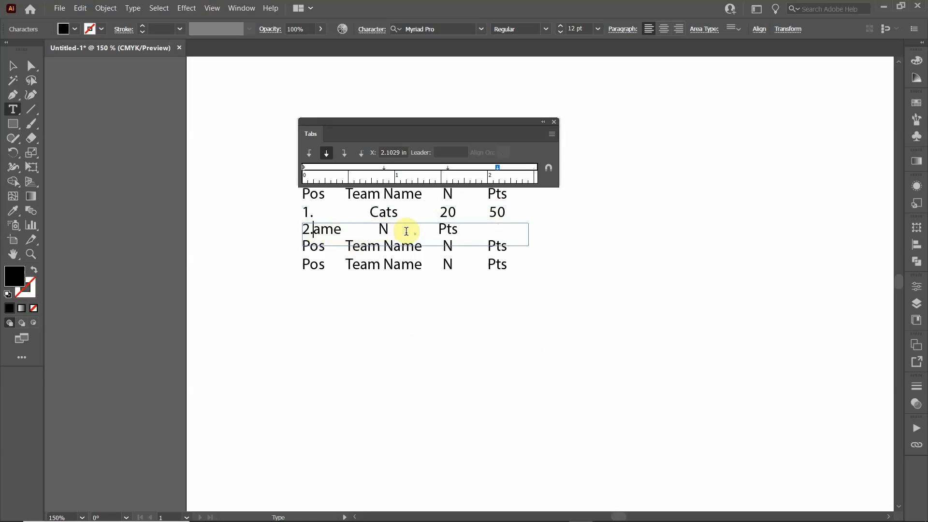
key(Tab)
key(Right)
key(Right)
key(Right)
key(BackSpace)
key(BackSpace)
key(BackSpace)
text(D)
text(pg)
key(BackSpace)
key(BackSpace)
text(ogs)
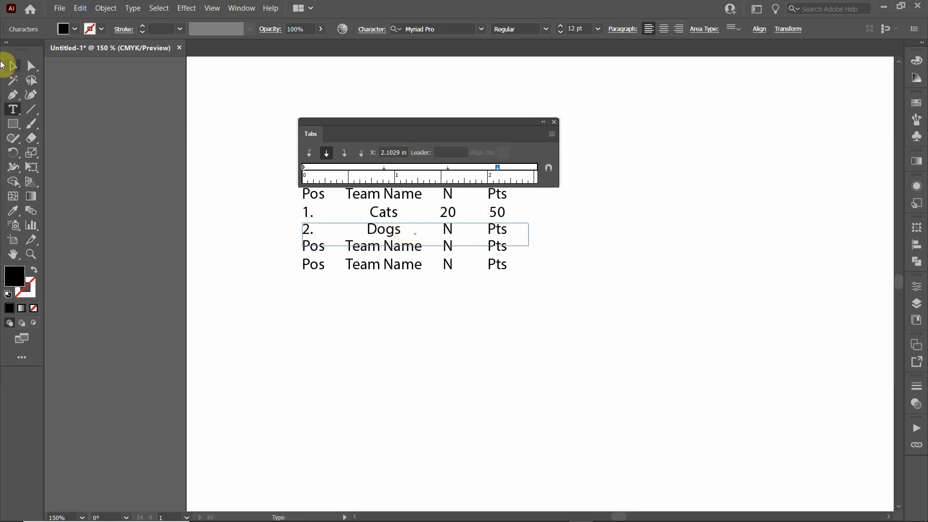
click(14, 68)
click(246, 221)
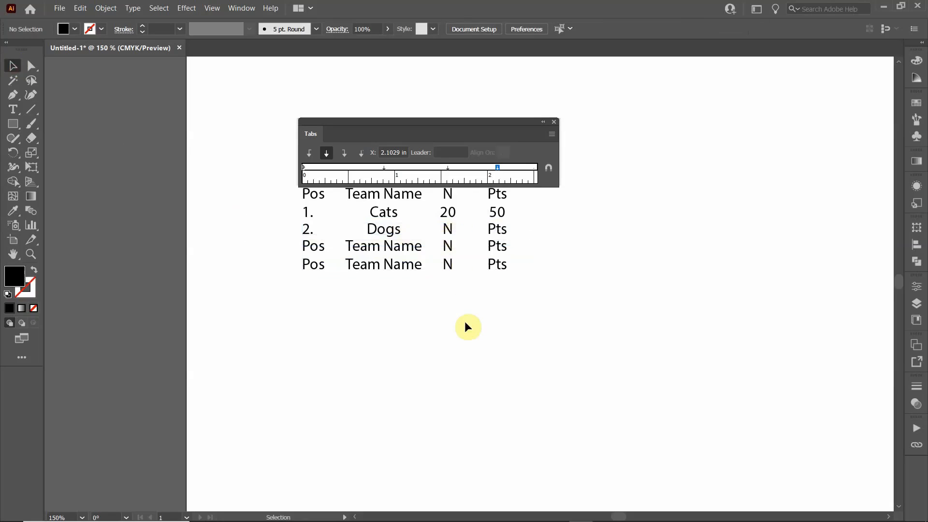
Step: Marquee-select the placeholder rows below Cats and delete them
drag(521, 298, 250, 232)
key(Delete)
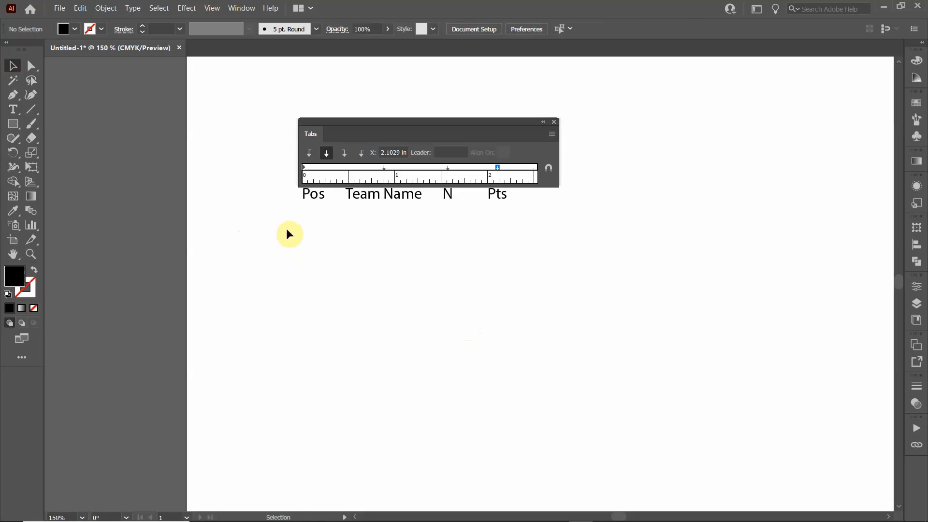
key(ctrl+z)
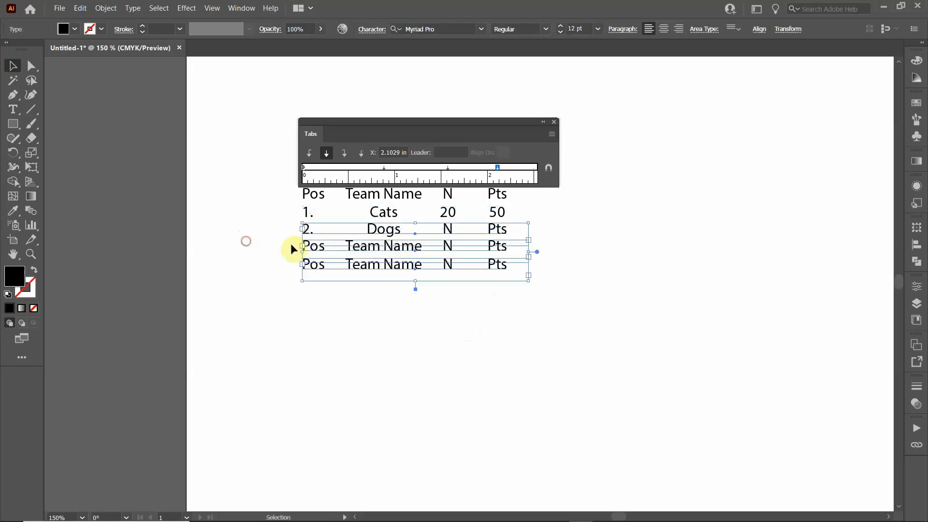
key(Delete)
Step: Alt-drag the 1. Cats 20 50 row down into three more copies and close the Tabs panel
click(384, 214)
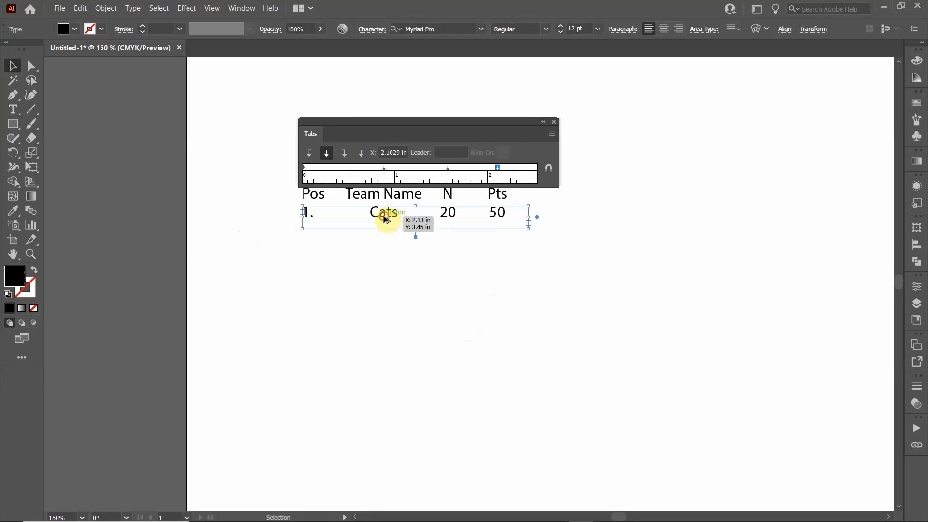
drag(384, 216, 386, 275)
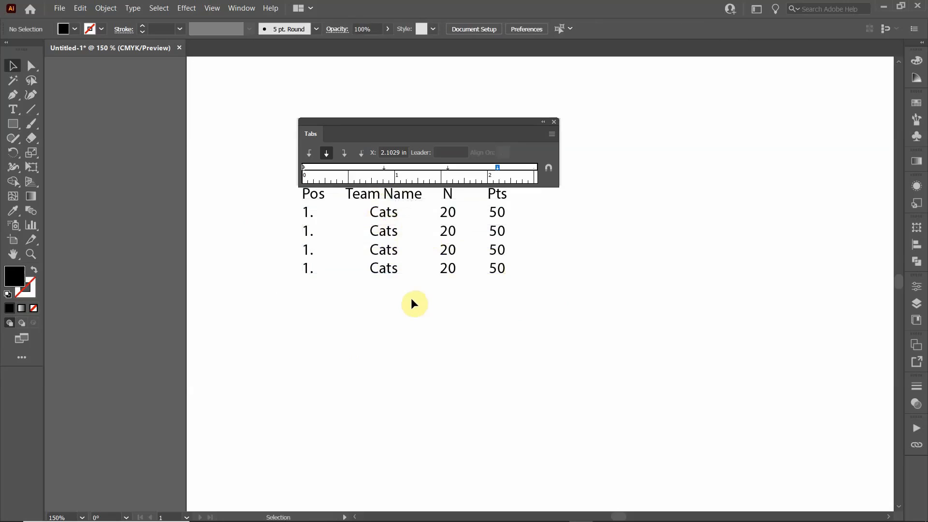
click(557, 123)
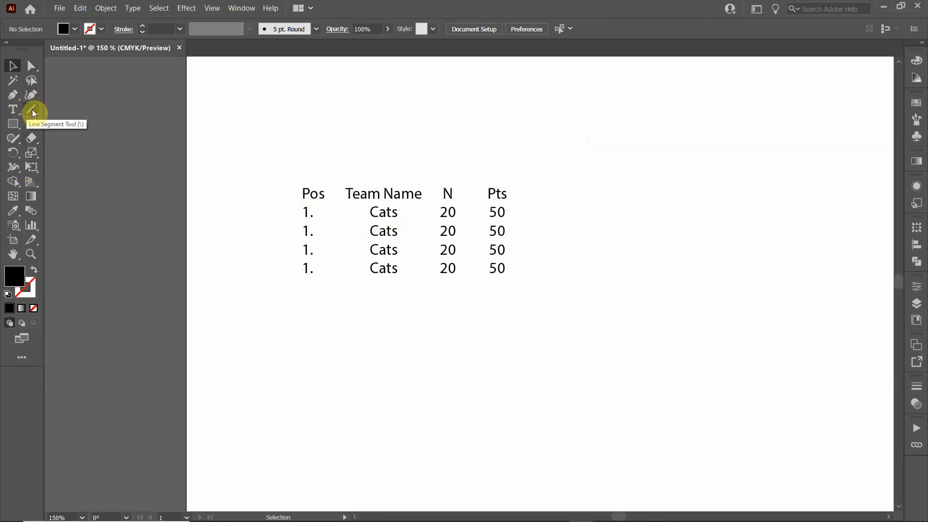
Step: With the Rectangular Grid Tool drag a 5-row, 4-column grid over the whole table
click(34, 112)
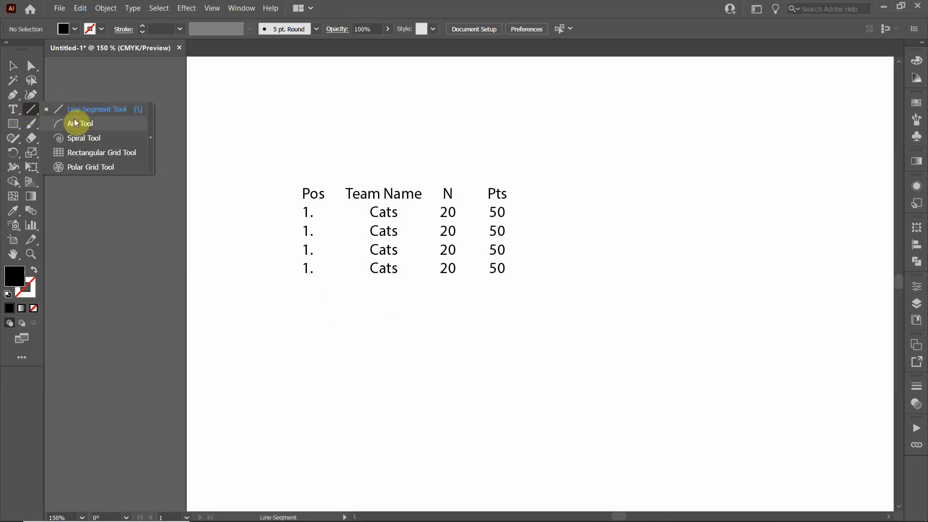
click(87, 152)
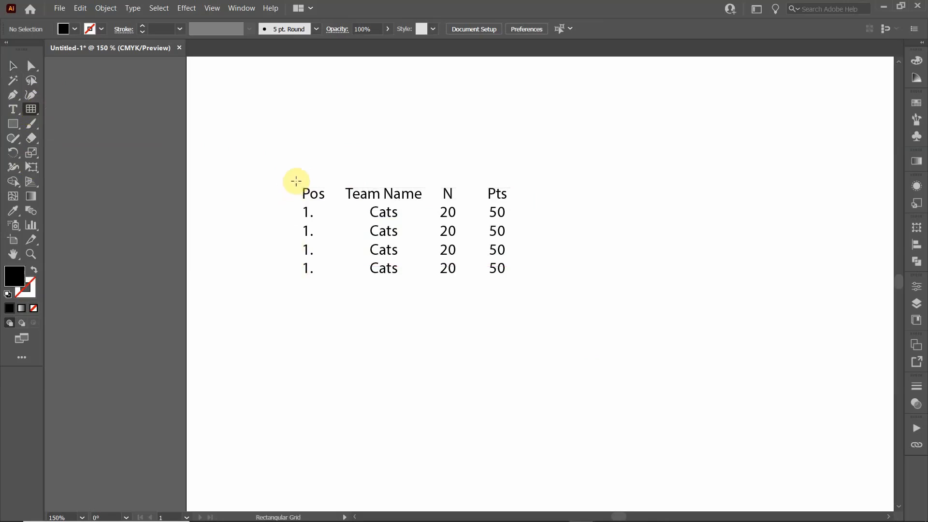
mouse_move(296, 181)
mouse_down()
mouse_move(508, 266)
mouse_move(516, 278)
mouse_up()
key(Down)
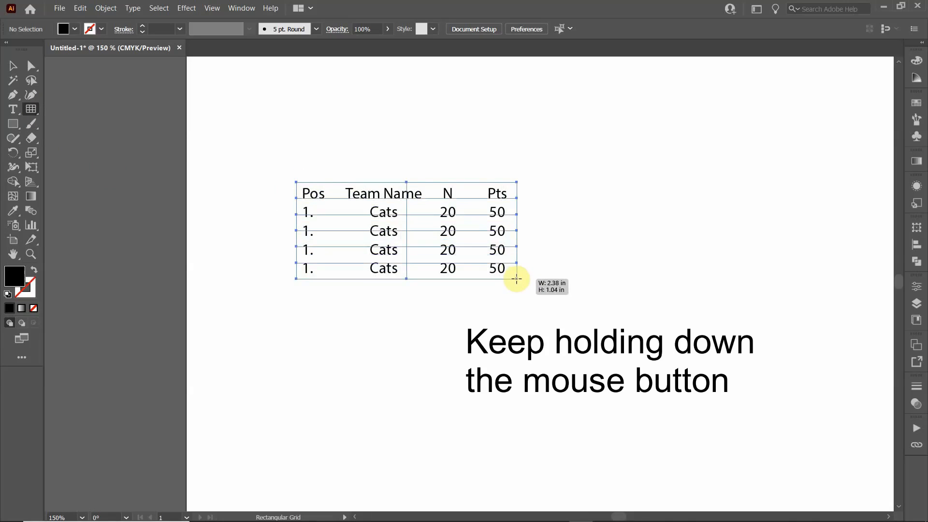
key(Down)
key(Up)
key(Up)
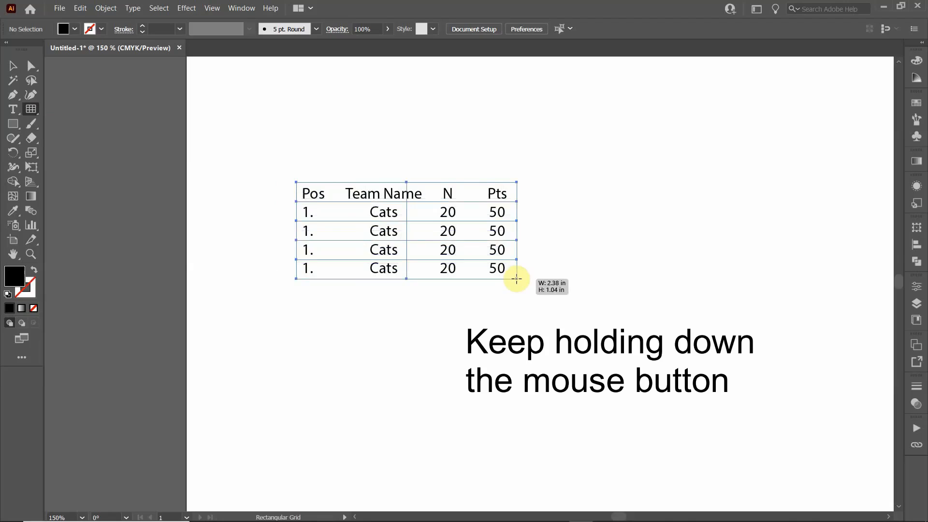
key(Right)
key(Right)
drag(516, 278, 516, 279)
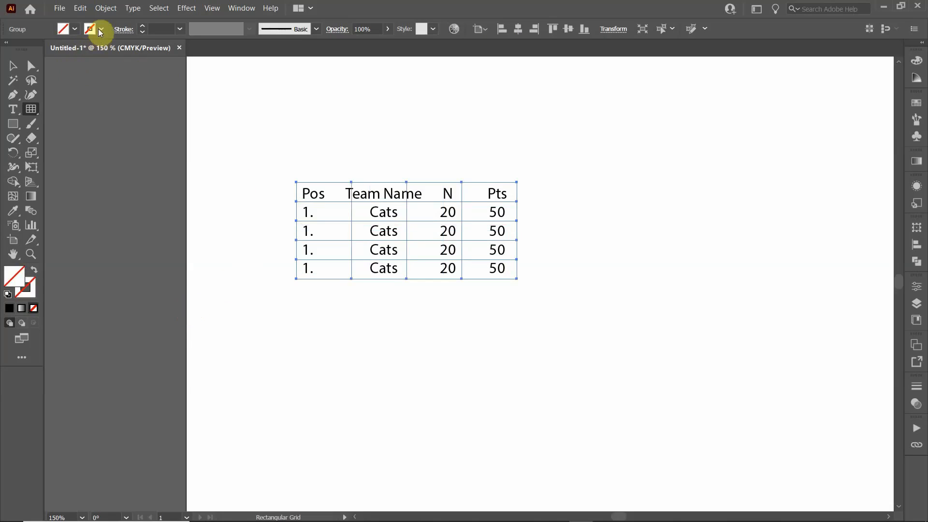
Step: Set the grid's stroke colour to black from the Control panel swatches
click(101, 29)
click(34, 51)
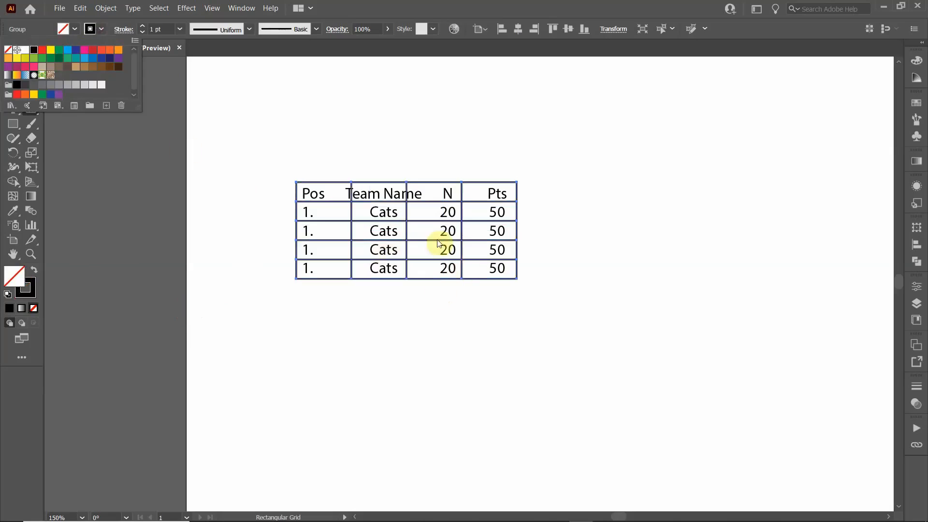
click(13, 66)
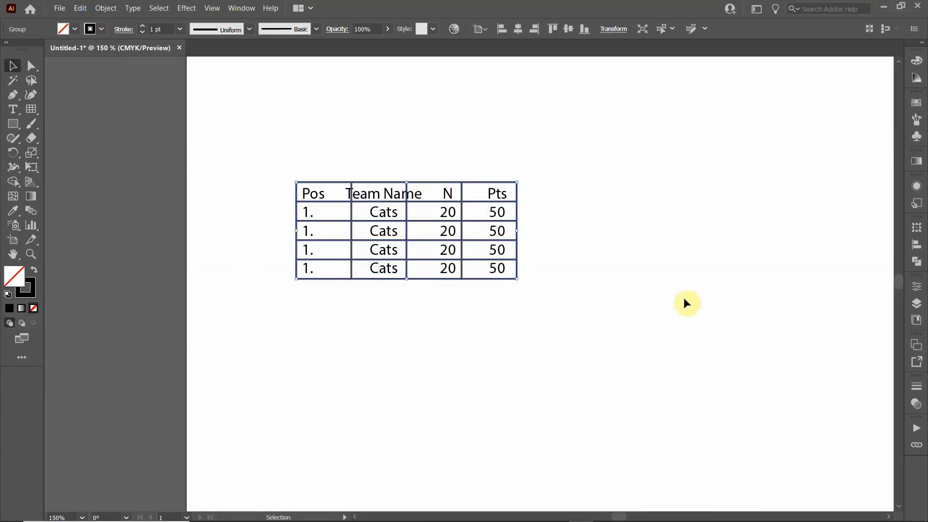
Step: Create Layer 2 in the Layers panel and make it the current layer
click(916, 305)
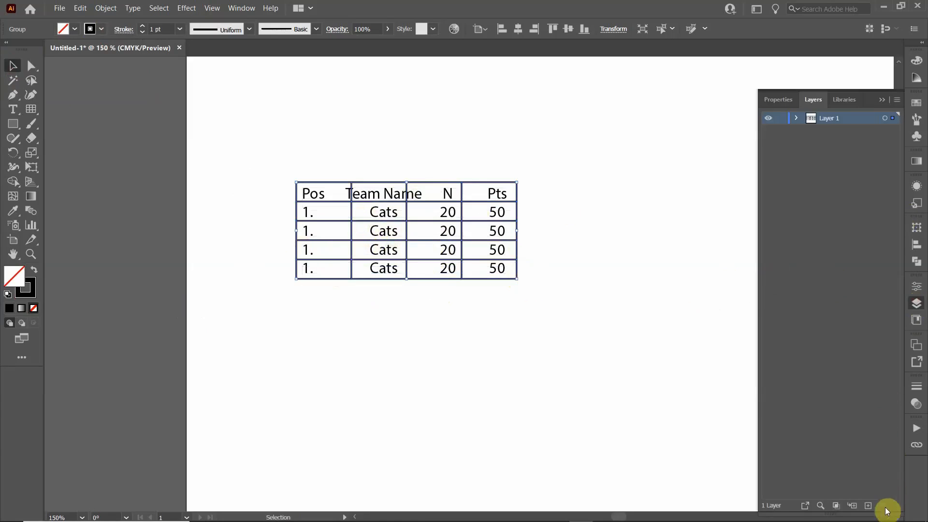
click(868, 505)
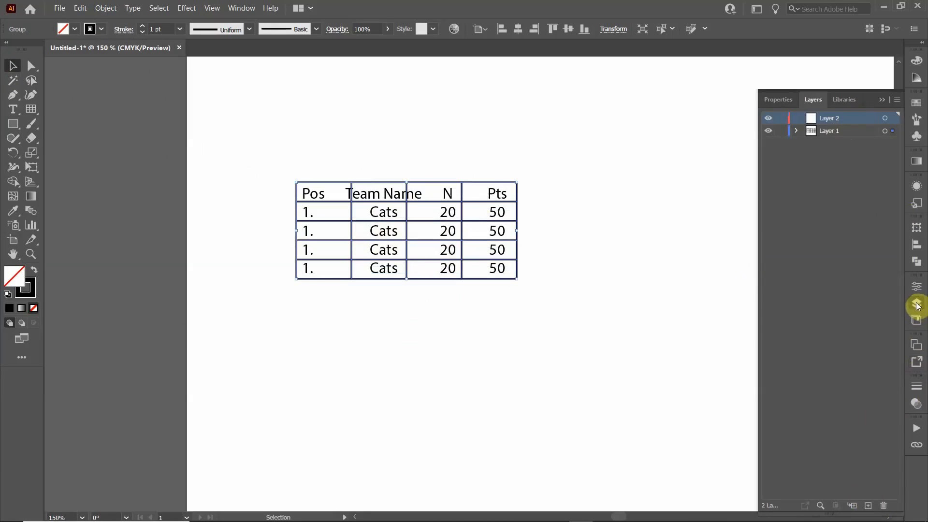
click(241, 8)
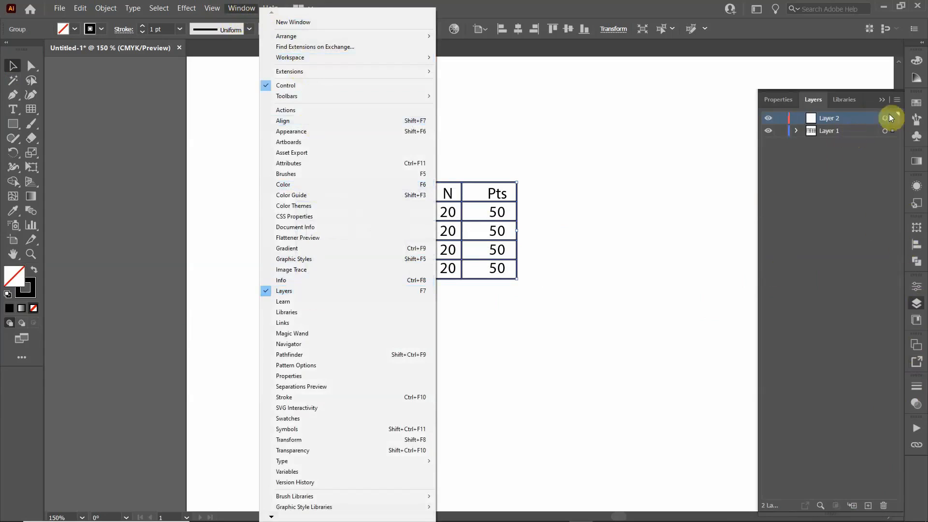
click(849, 204)
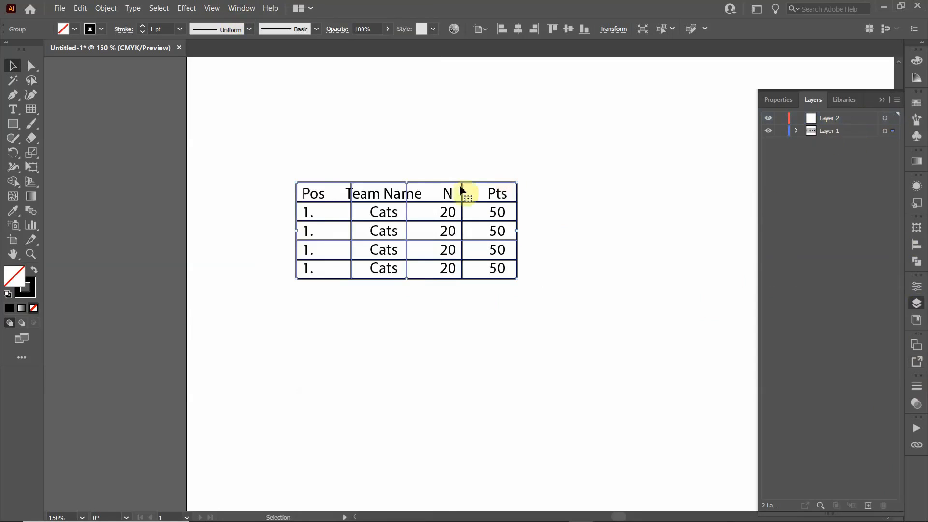
click(863, 120)
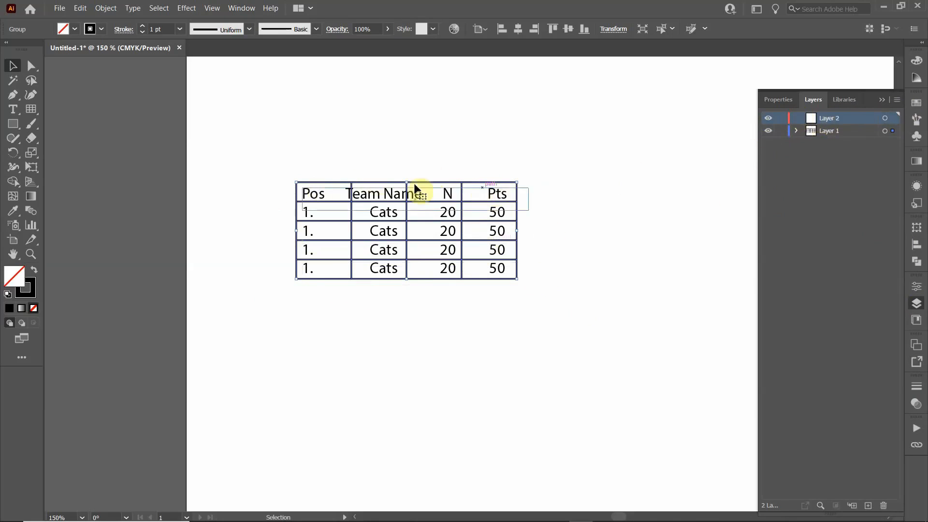
Step: Send the grid to Layer 2 with Arrange > Send to Current Layer
right_click(469, 224)
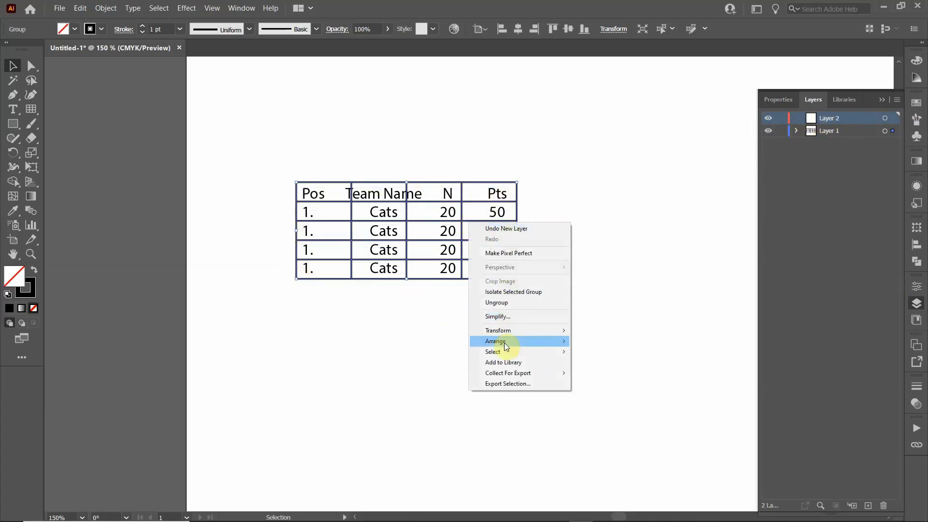
mouse_move(495, 341)
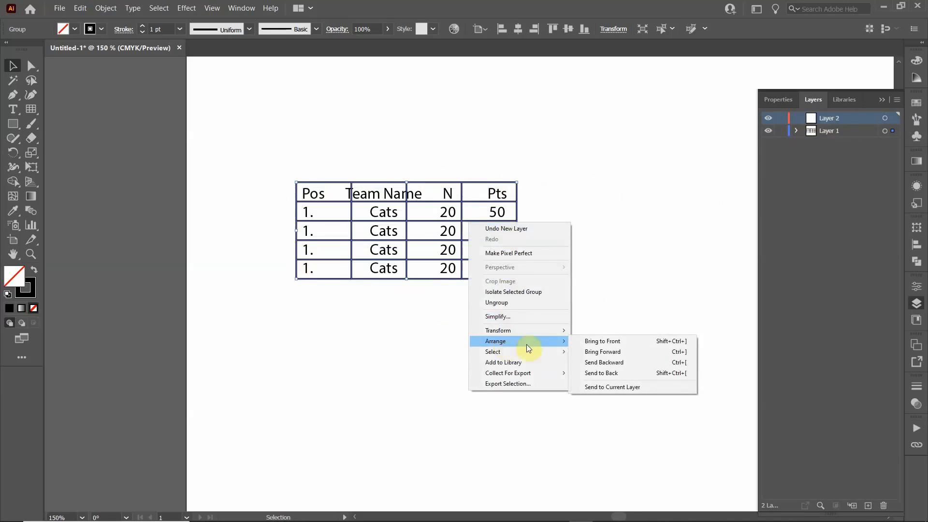
click(601, 385)
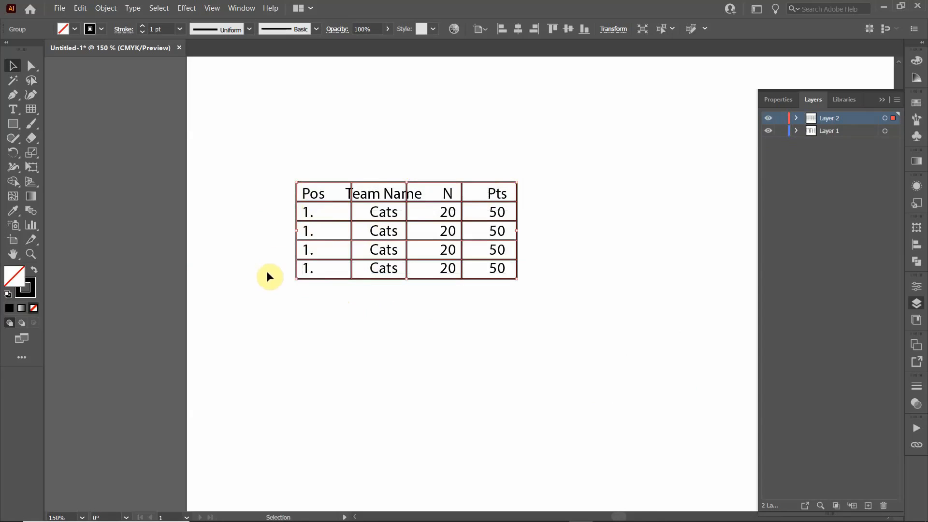
Step: Lock Layer 1 so only the grid on Layer 2 stays editable, ready for line-by-line adjustment
click(248, 155)
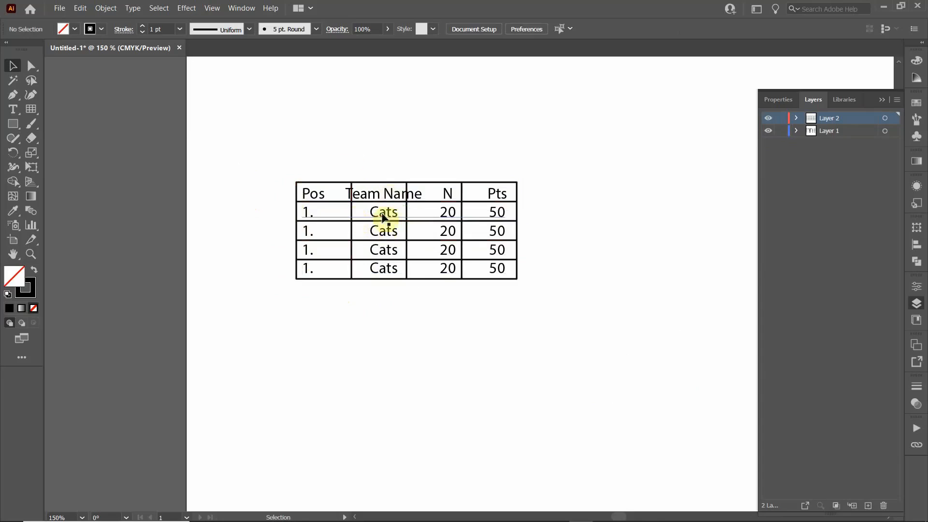
click(781, 131)
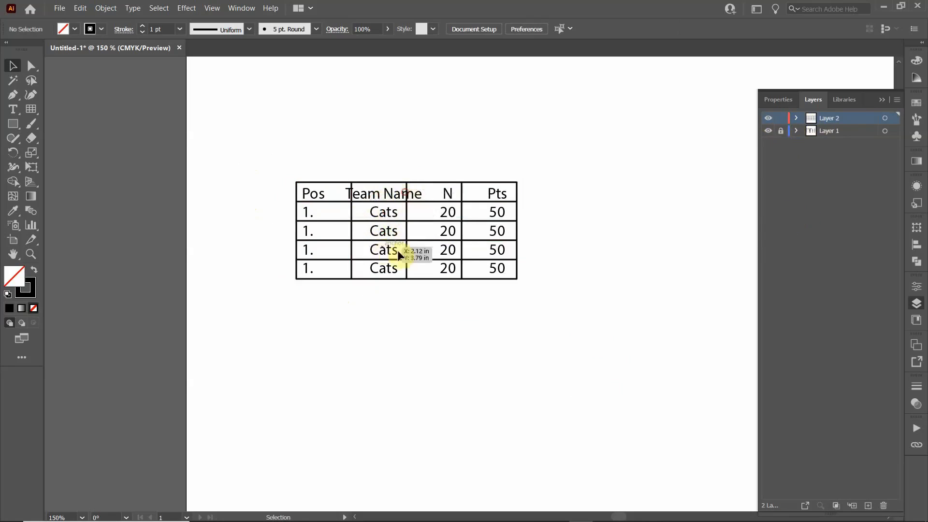
click(416, 227)
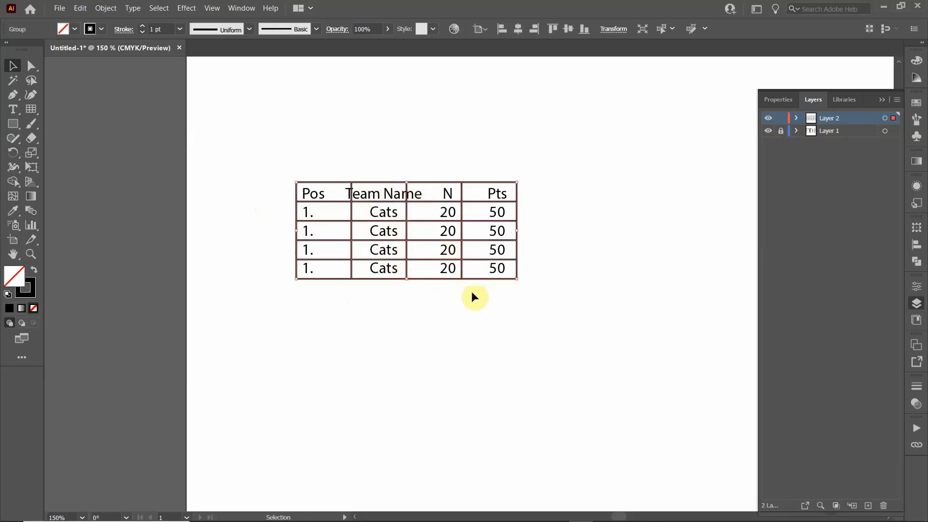
click(199, 118)
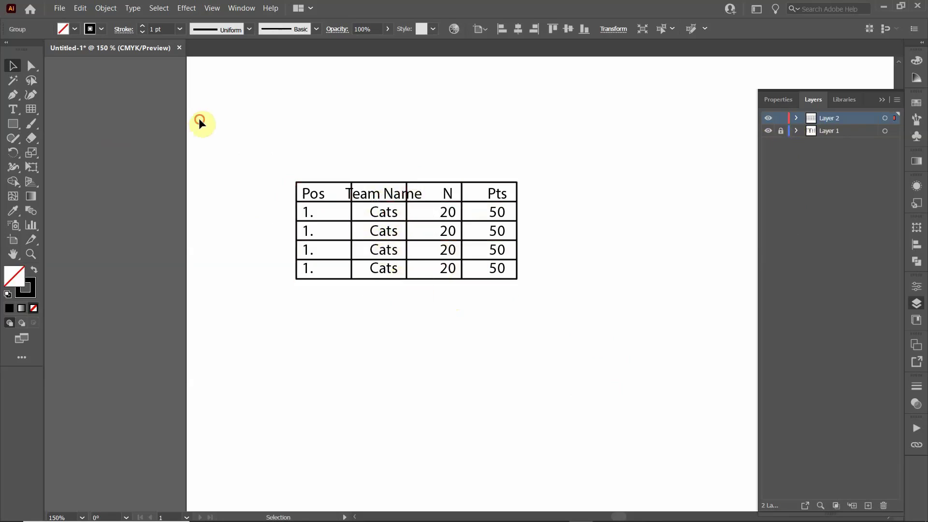
click(31, 66)
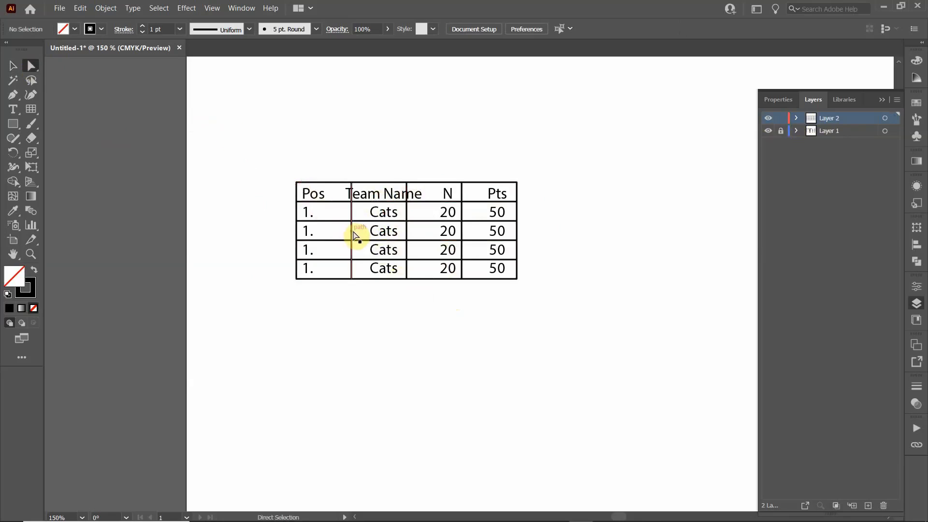
Step: Nudge the vertical grid lines to narrow Pos and widen the Team Name column
click(352, 232)
key(Left)
key(Left)
key(Left)
key(Left)
key(Left)
key(Left)
key(Left)
key(Left)
click(406, 232)
key(Right)
key(Right)
key(Right)
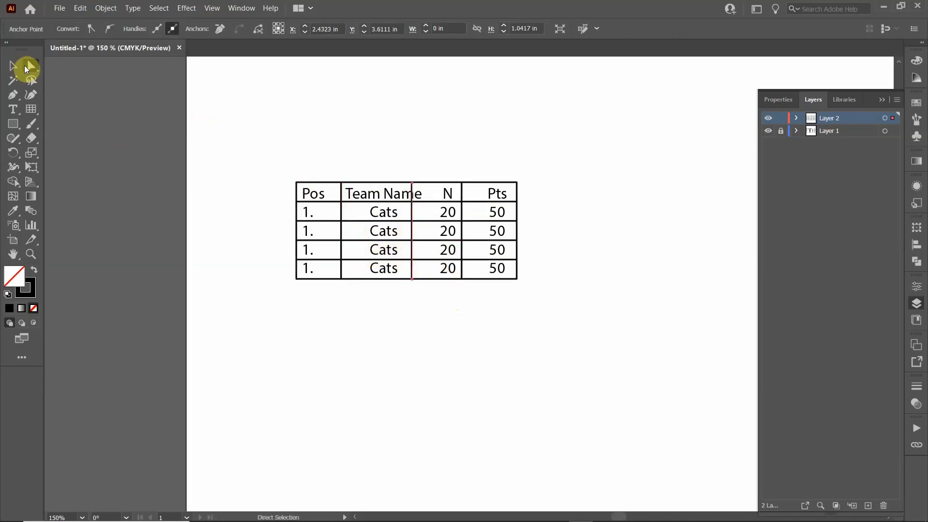
key(Right)
key(Right)
key(Right)
key(Right)
key(Right)
key(Right)
key(Right)
key(Right)
key(Right)
click(463, 243)
key(Right)
key(Right)
key(Right)
key(Right)
key(Right)
key(Right)
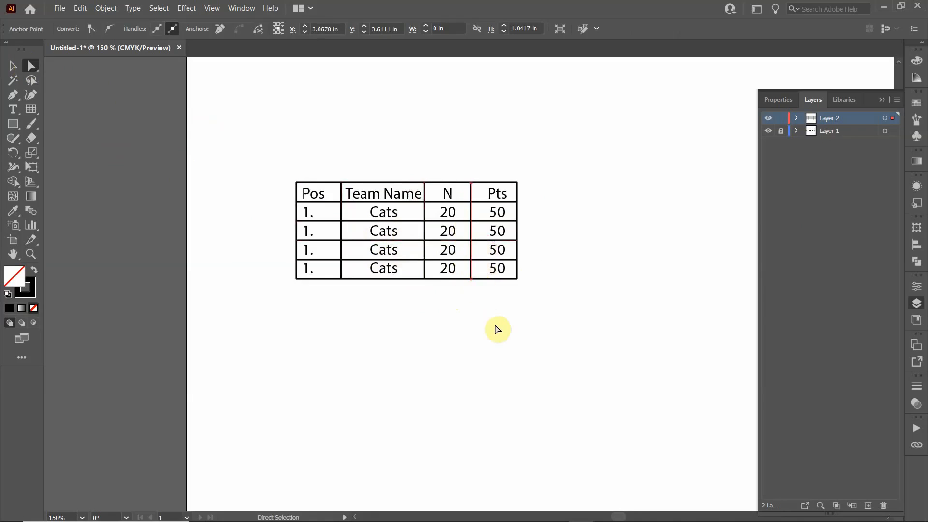
Step: Reselect the whole table grid as a single object
click(12, 69)
click(371, 133)
click(343, 183)
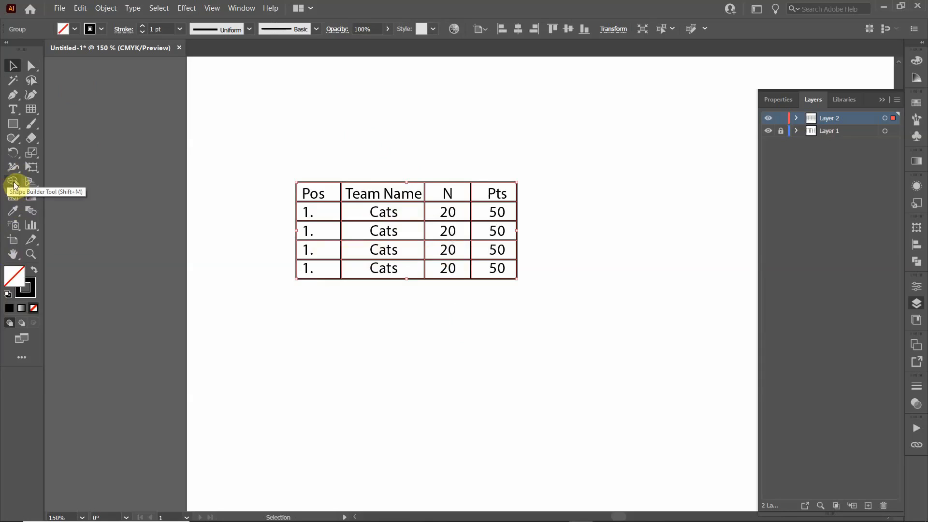
Step: With the Live Paint Bucket, fill the four header cells (Pos, Team Name, N, Pts) green
click(14, 182)
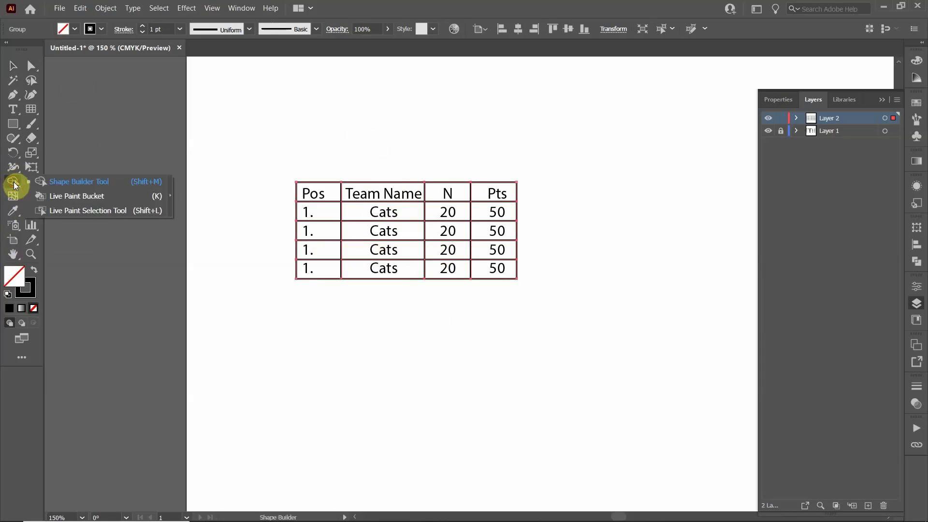
click(71, 198)
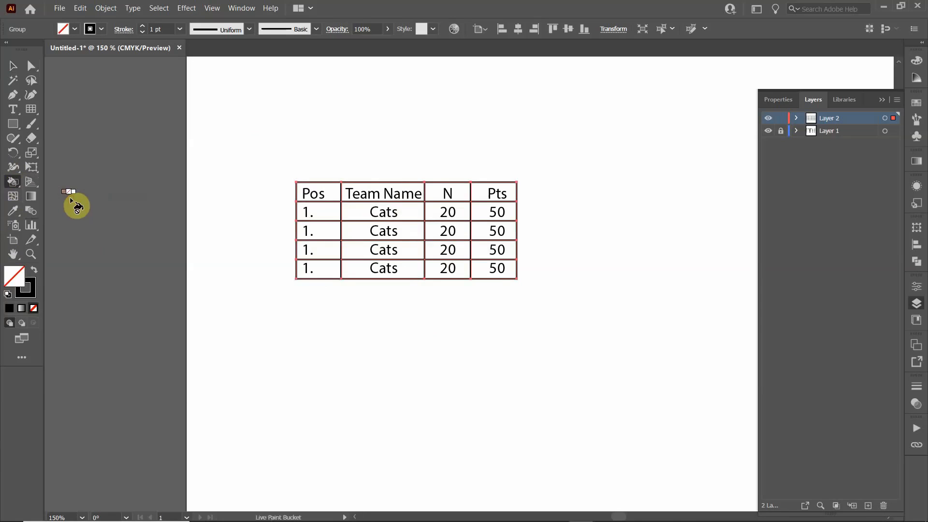
click(75, 30)
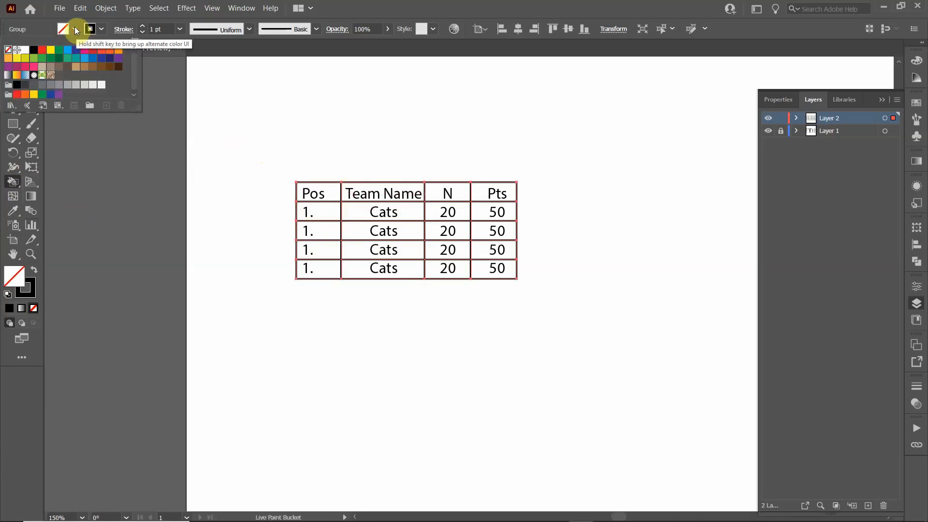
click(44, 61)
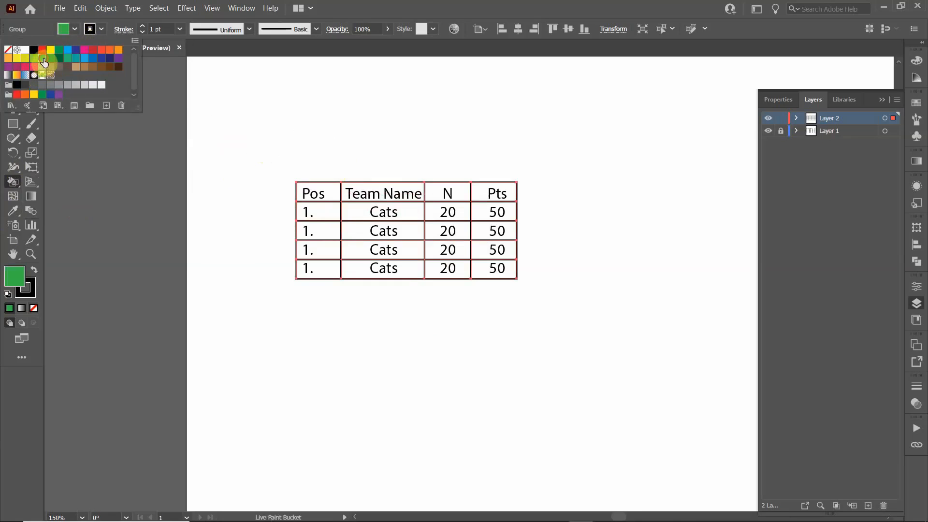
click(76, 29)
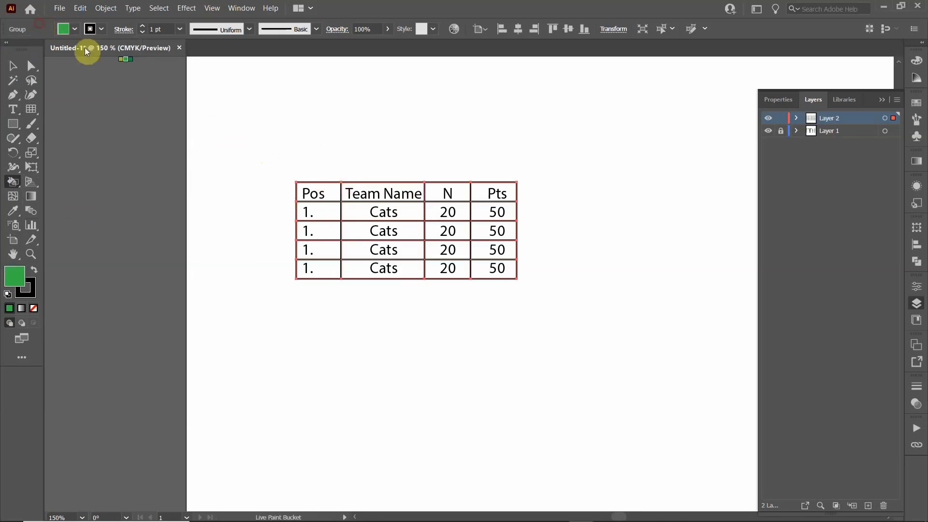
click(326, 194)
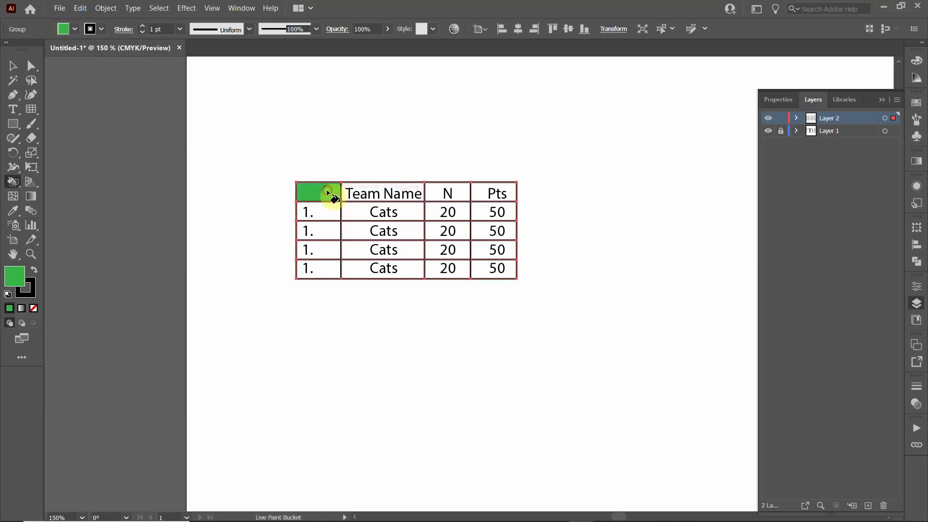
click(382, 193)
click(447, 193)
click(496, 194)
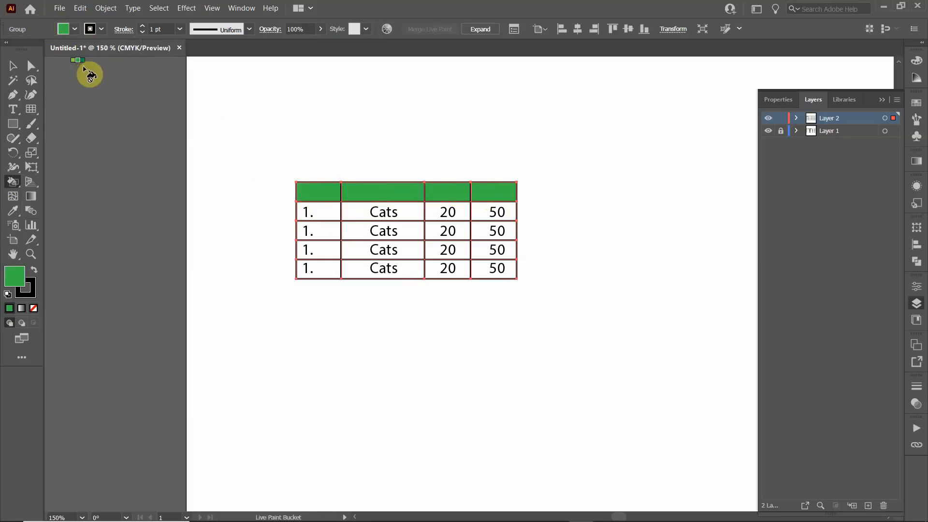
Step: Fill the second and bottom rows light gray, then reselect the table grid
click(73, 29)
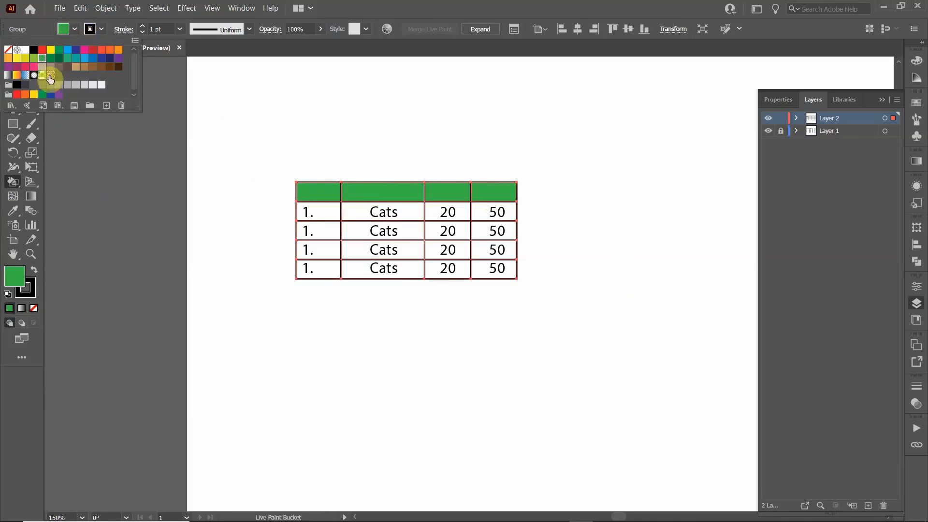
click(77, 88)
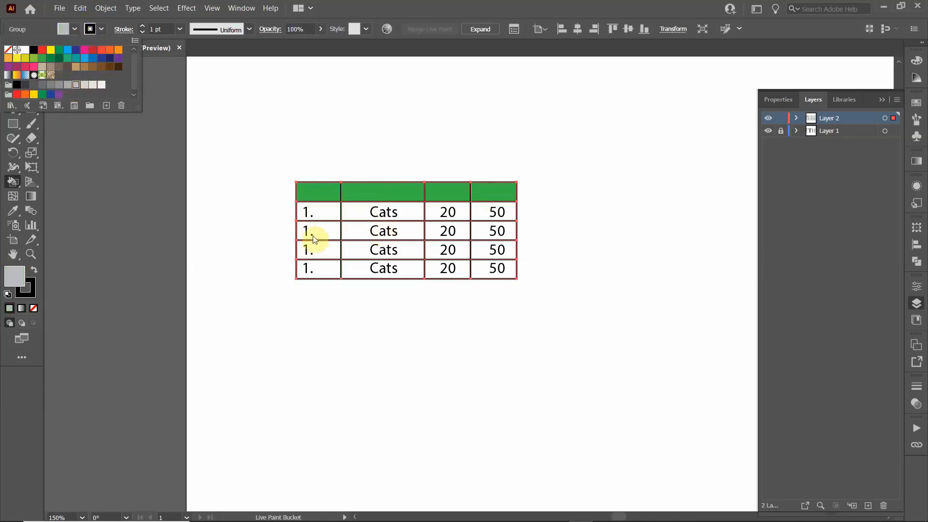
drag(319, 231, 497, 231)
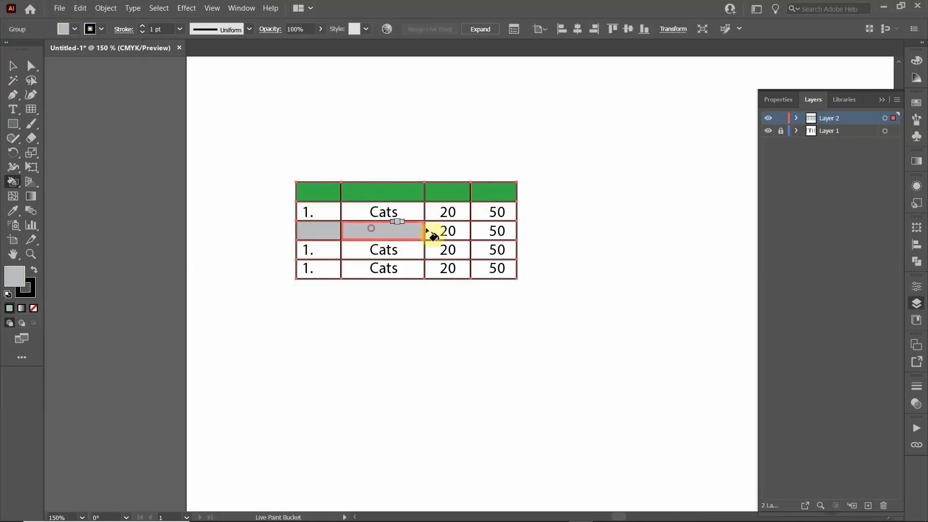
drag(319, 269, 496, 268)
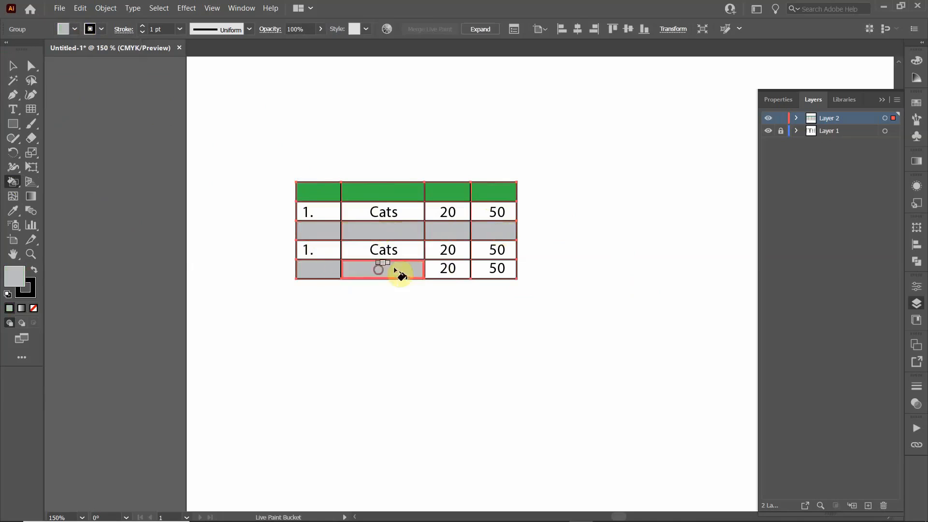
click(13, 66)
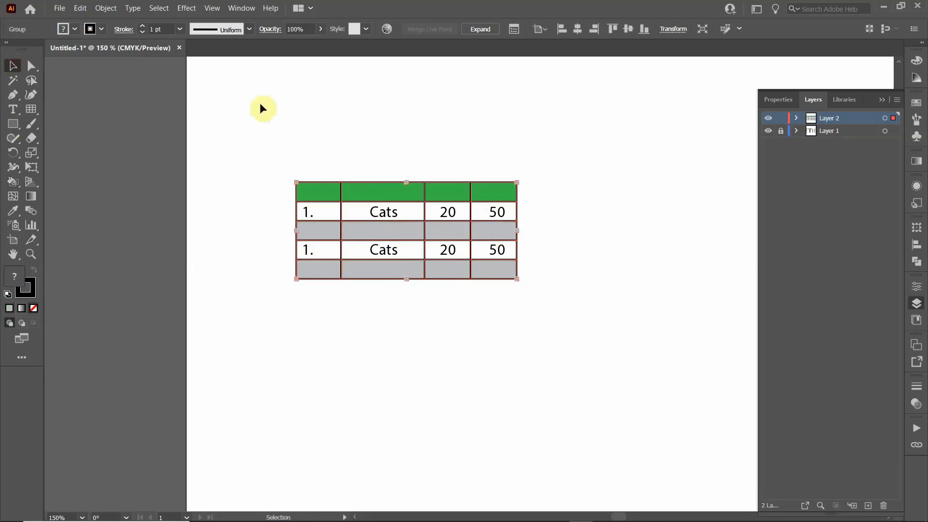
click(301, 109)
click(445, 190)
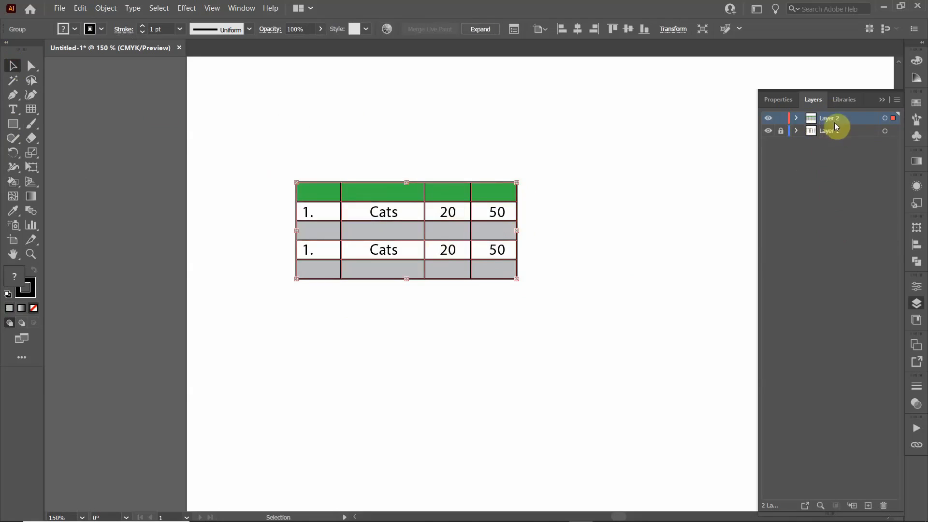
Step: Move Layer 2 (grid) below Layer 1 so the table text shows over the fills
drag(842, 120, 840, 140)
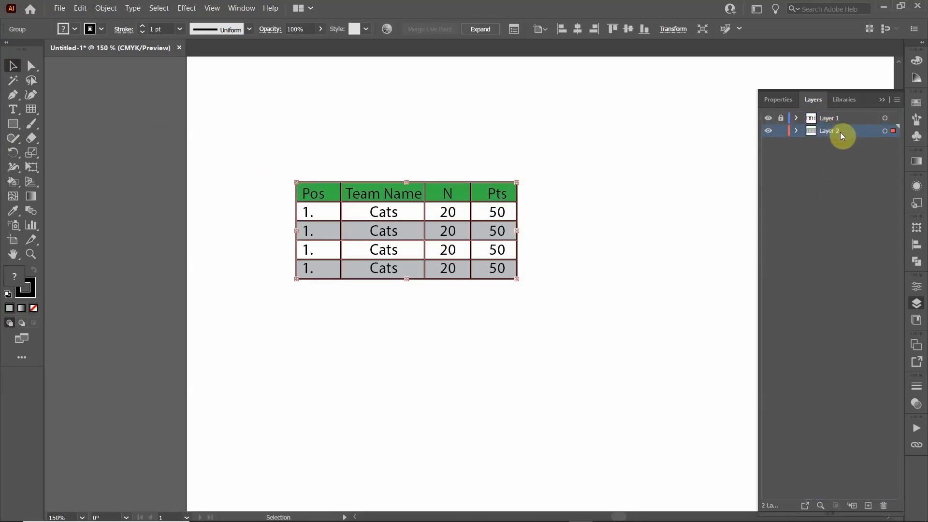
click(404, 138)
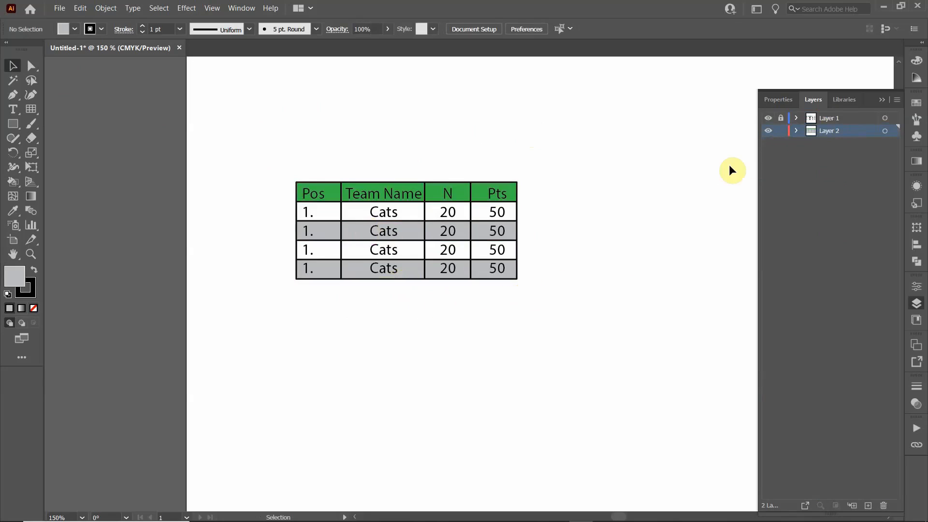
Step: Stretch the grid's bottom edge down to make the table rows taller
click(513, 281)
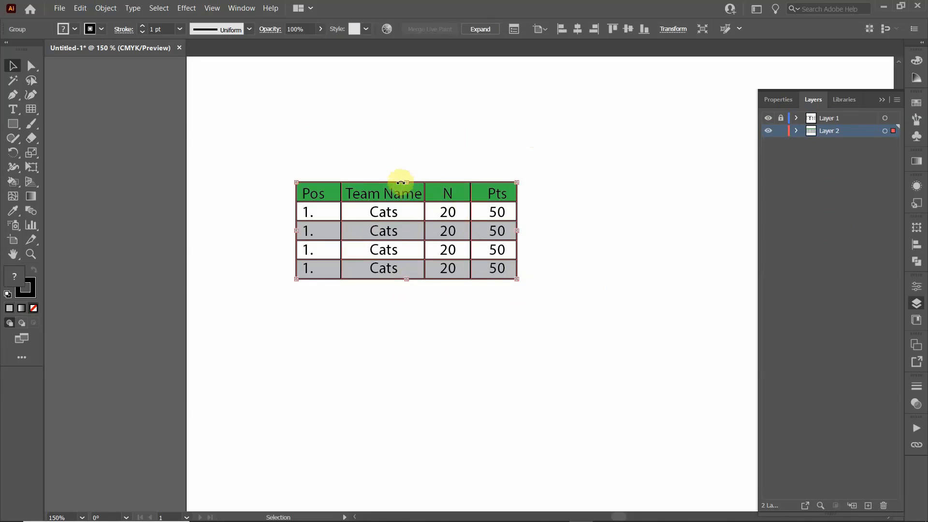
drag(406, 279, 407, 319)
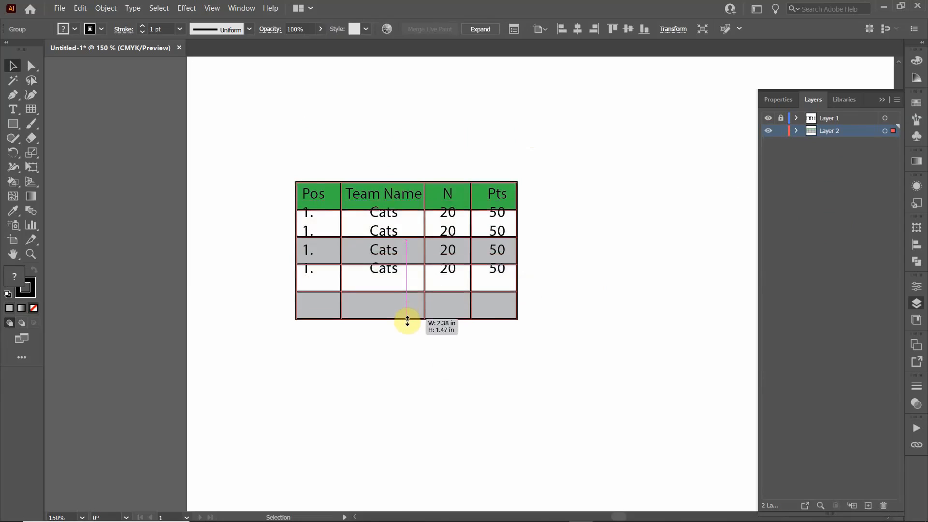
click(614, 232)
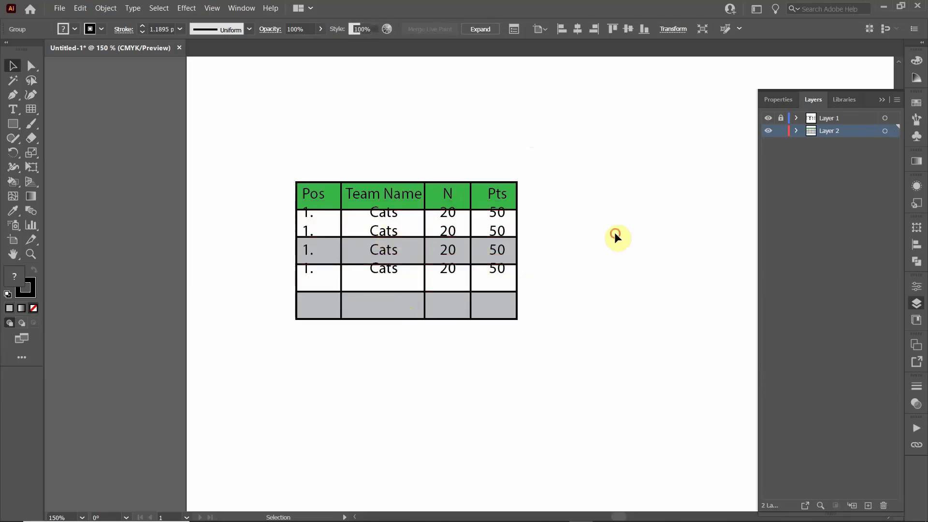
Step: Unlock the text layer, lock the grid, and stretch the text frame to centre each entry in its row
click(780, 118)
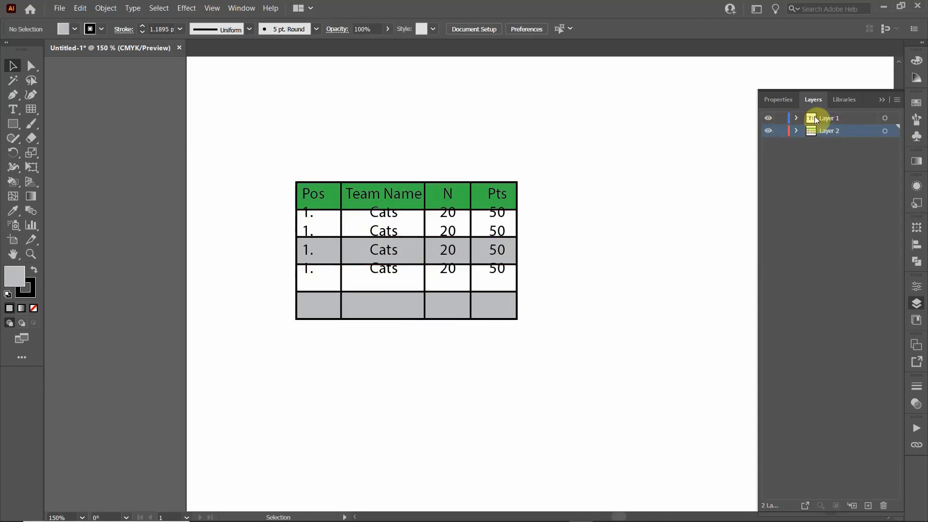
click(780, 131)
drag(282, 159, 531, 283)
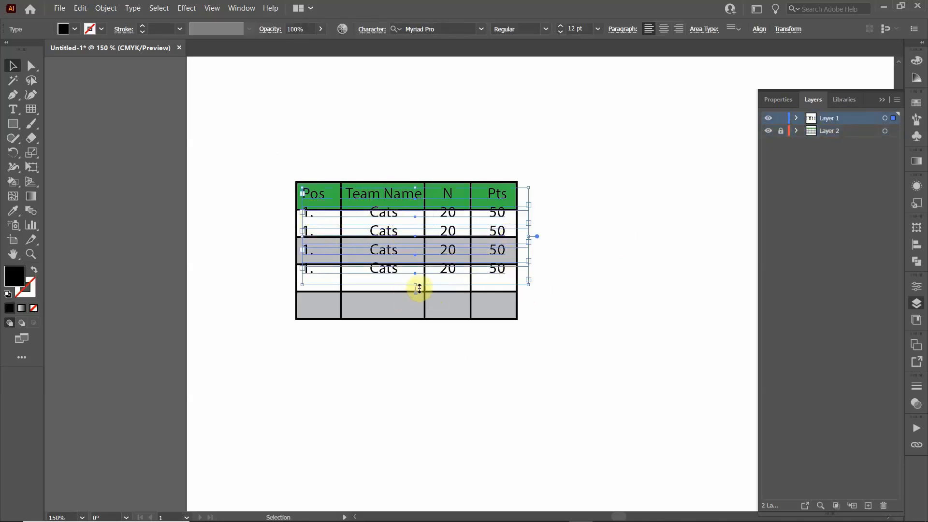
drag(418, 289, 415, 334)
click(451, 380)
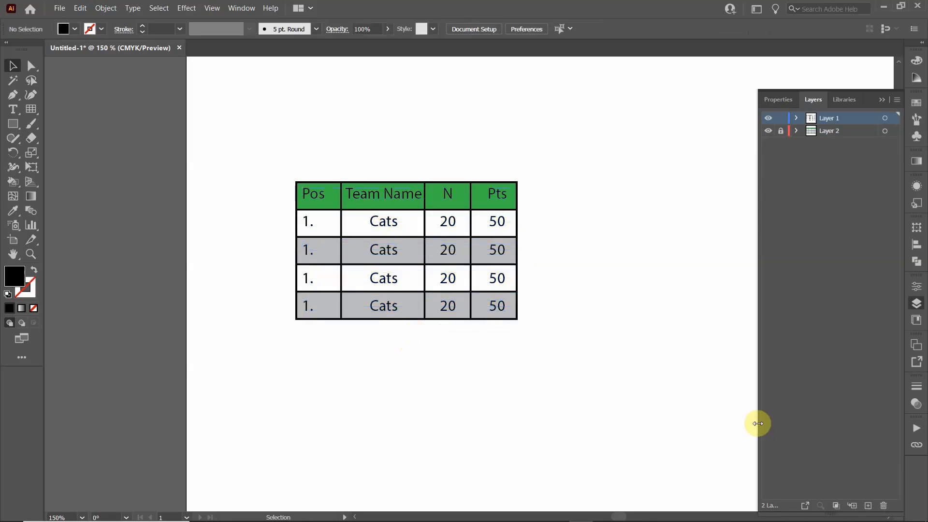